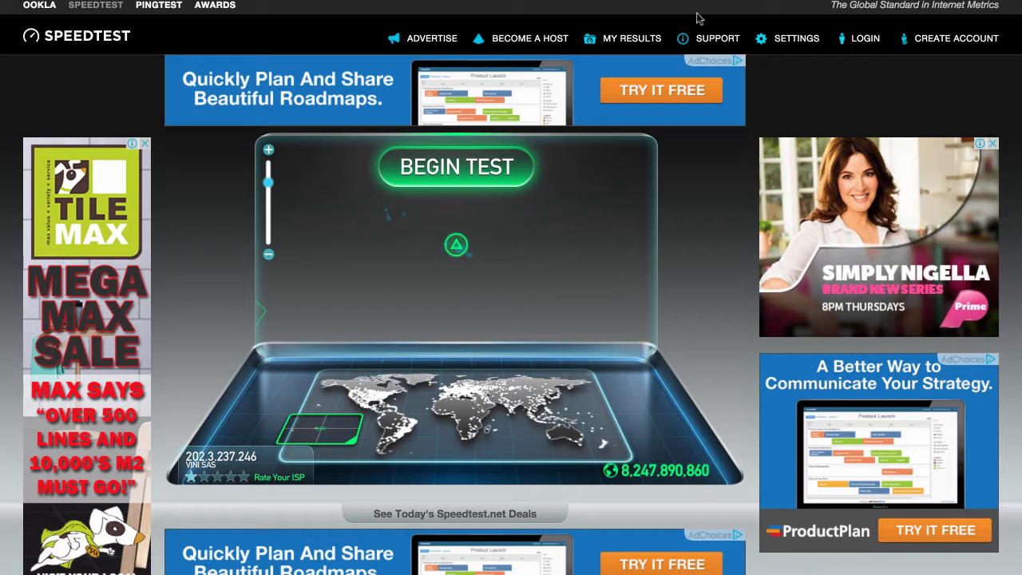
Step: Run a Speedtest.net connection test, which measures 13 ms ping and 18.14 Mbps download
click(443, 169)
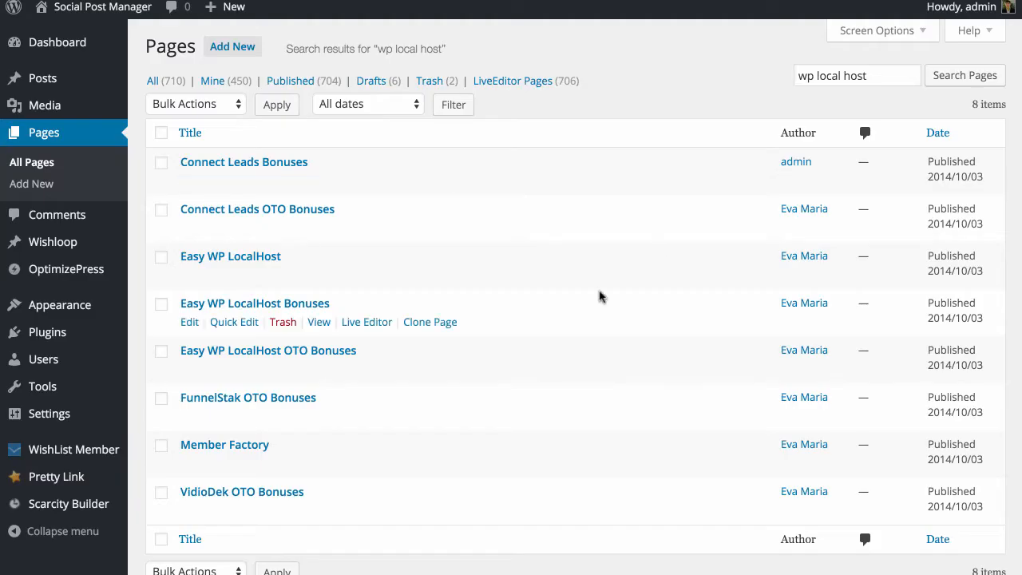
Step: Open the Easy WP LocalHost page in LiveEditor and scroll through its headline, video and 'What's Included' list
click(357, 275)
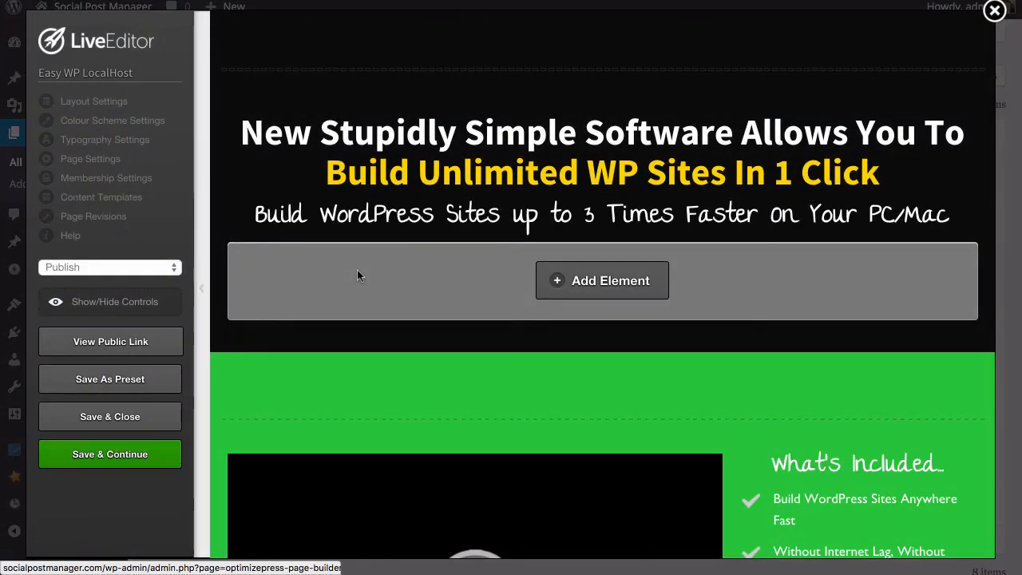
scroll(528, 307, down, 5)
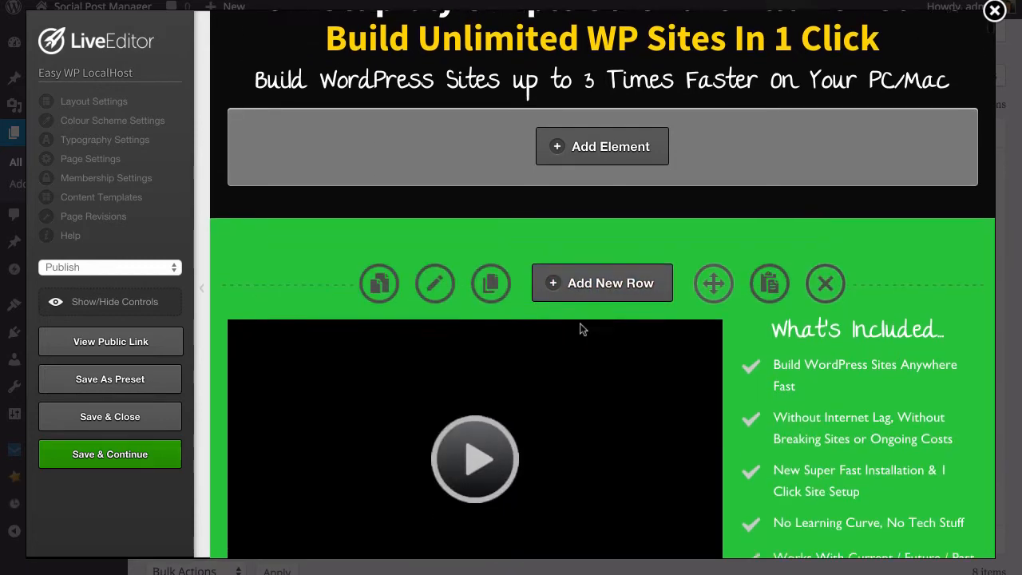
scroll(582, 329, down, 6)
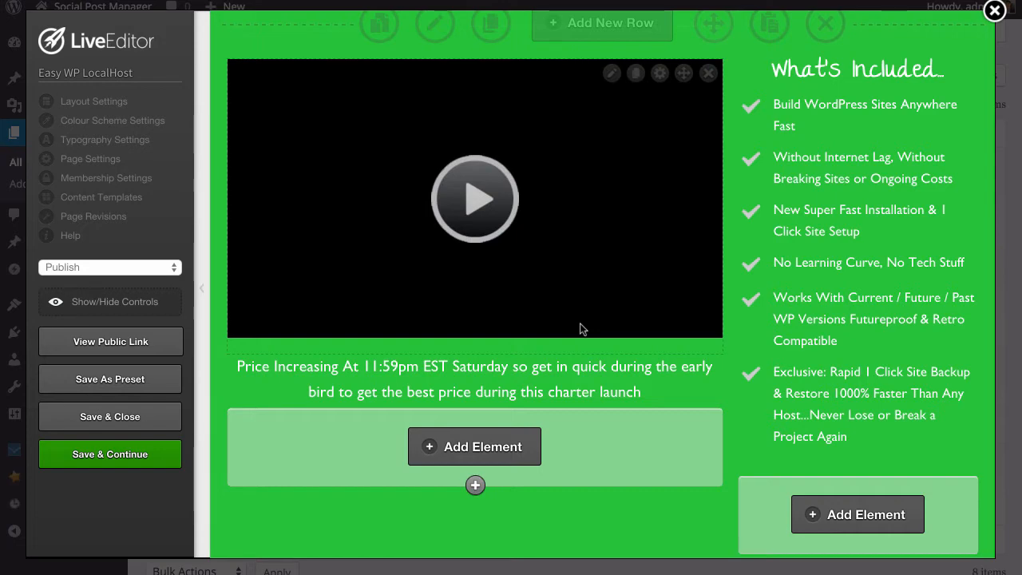
scroll(581, 329, down, 5)
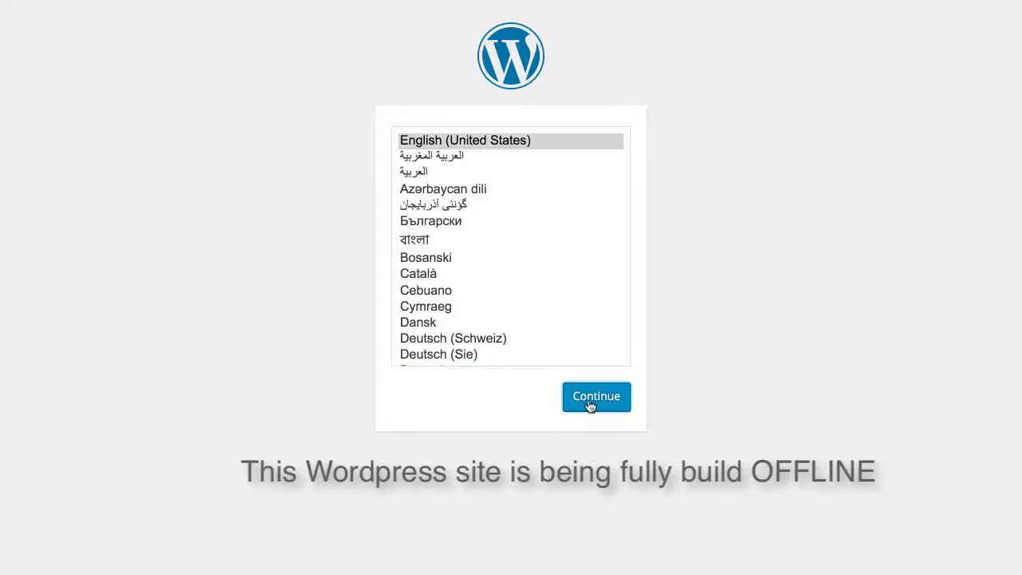
Step: Install WordPress in English (United States) with site title 'mysite', an admin username and e-mail
click(591, 407)
scroll(479, 278, down, 3)
text(m)
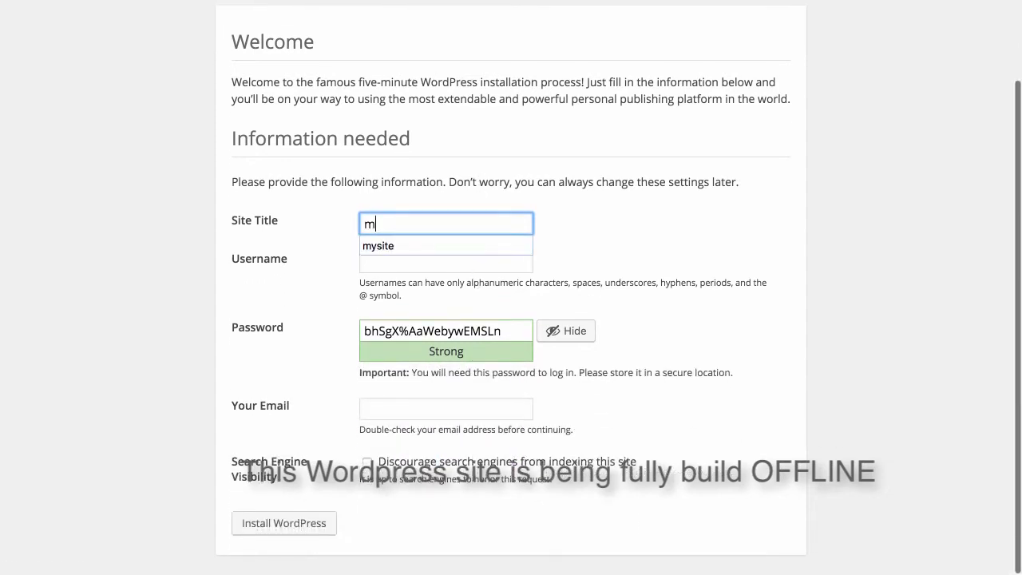
text(ysite)
key(Tab)
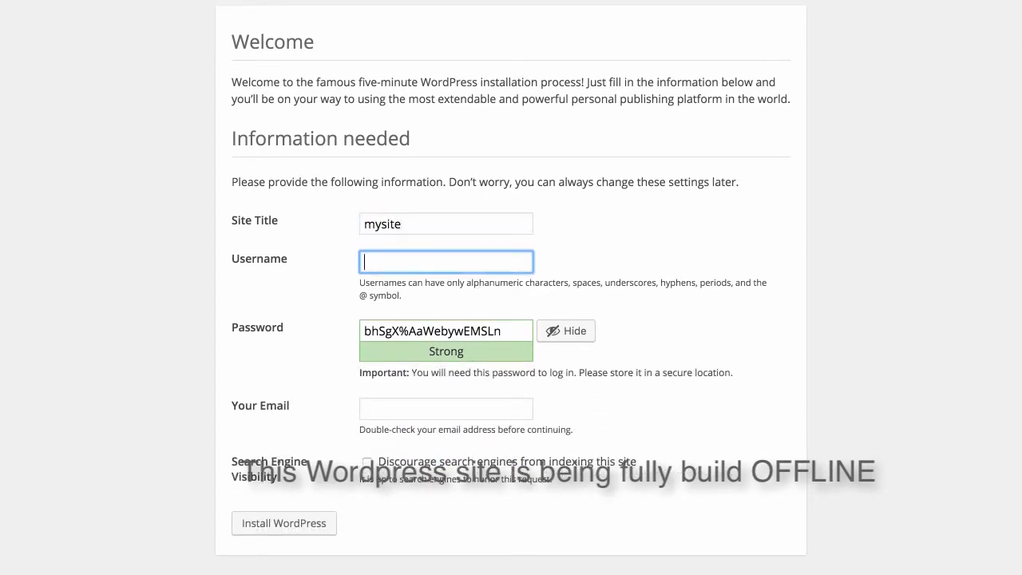
text(my)
key(Tab)
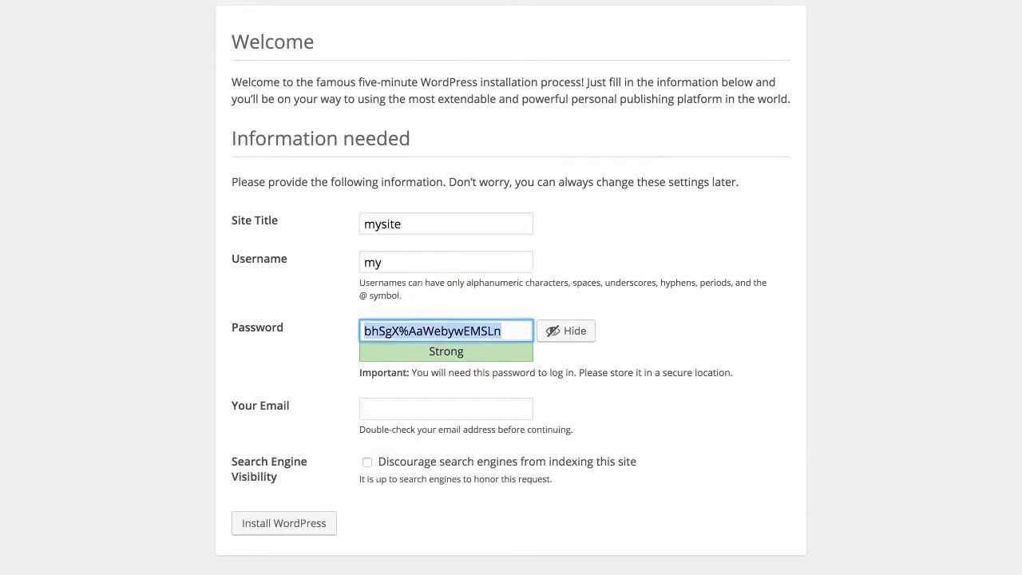
key(Tab)
key(Tab)
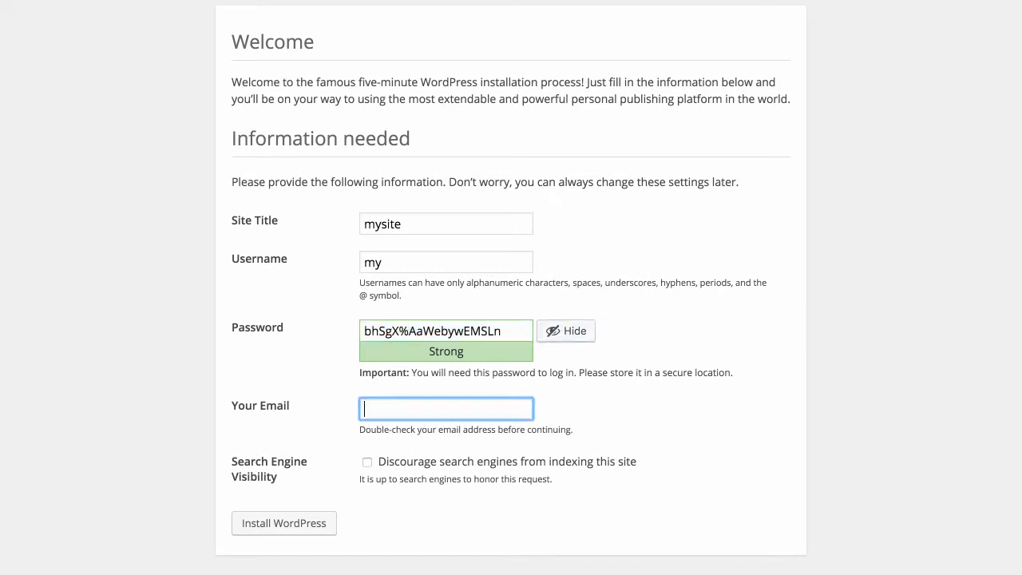
text(sam)
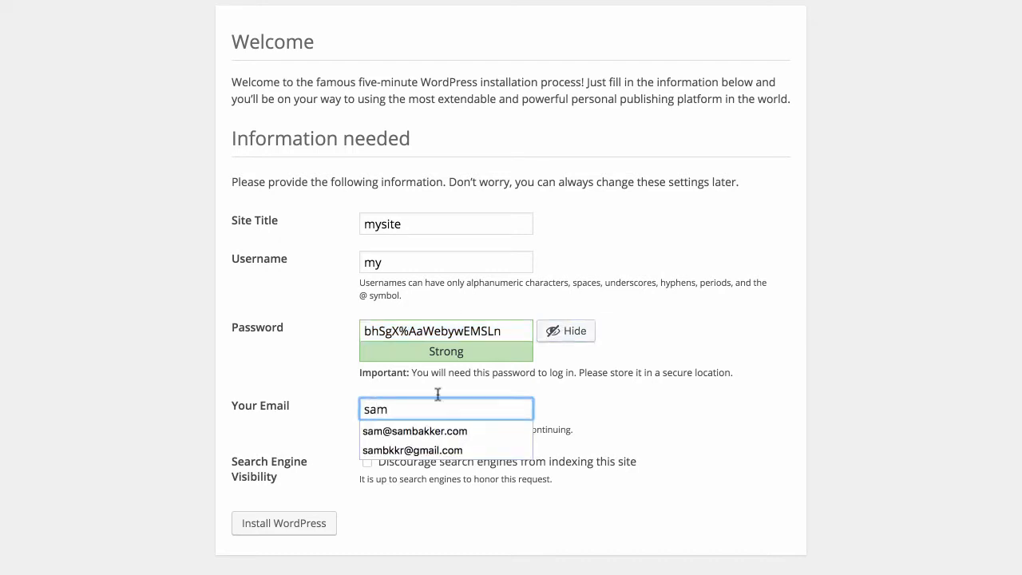
click(424, 431)
click(302, 526)
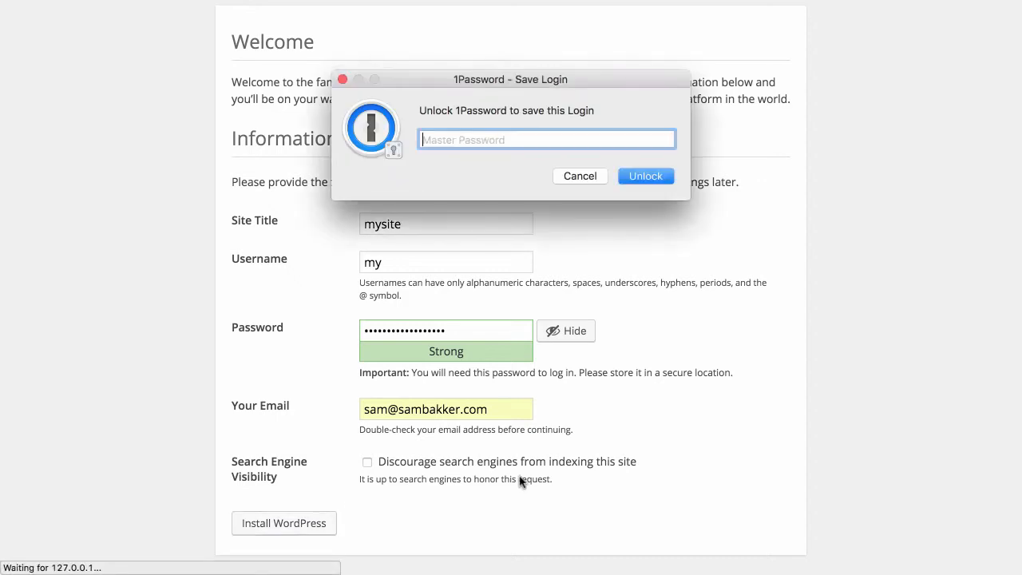
click(580, 176)
Step: Log in to mysite with the new admin credentials, declining to save the password
click(266, 385)
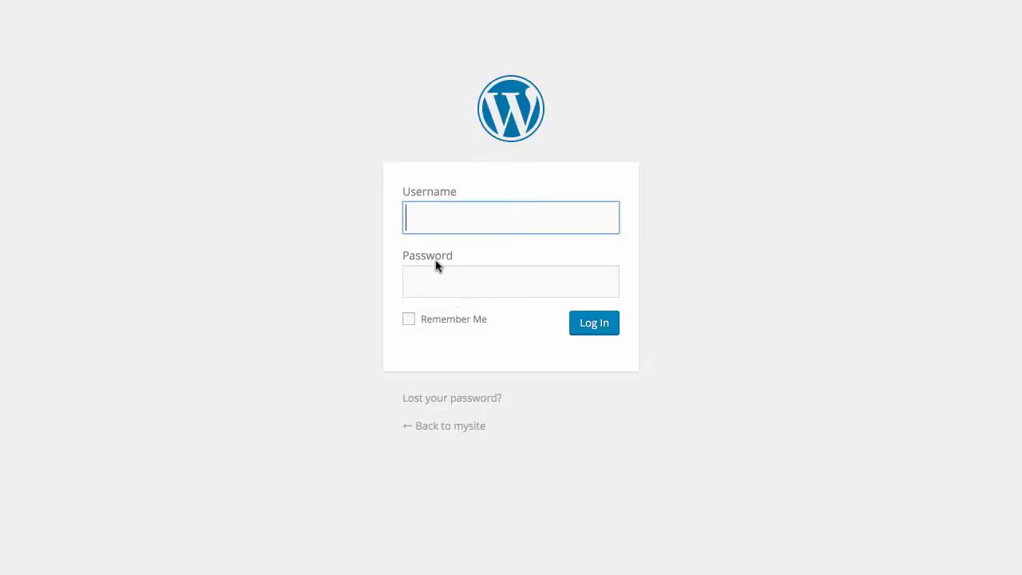
text(my)
key(Tab)
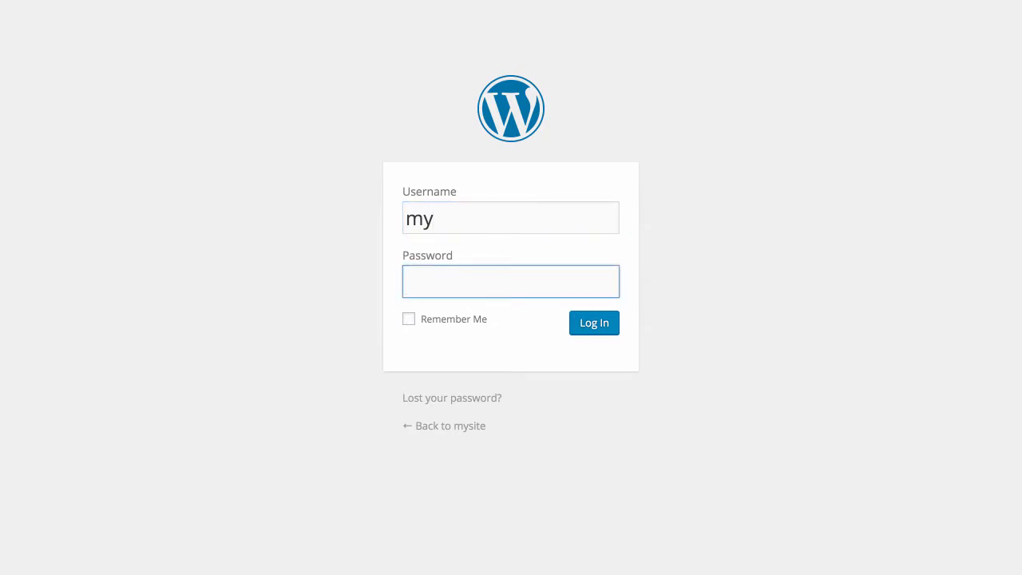
key(super+v)
click(609, 327)
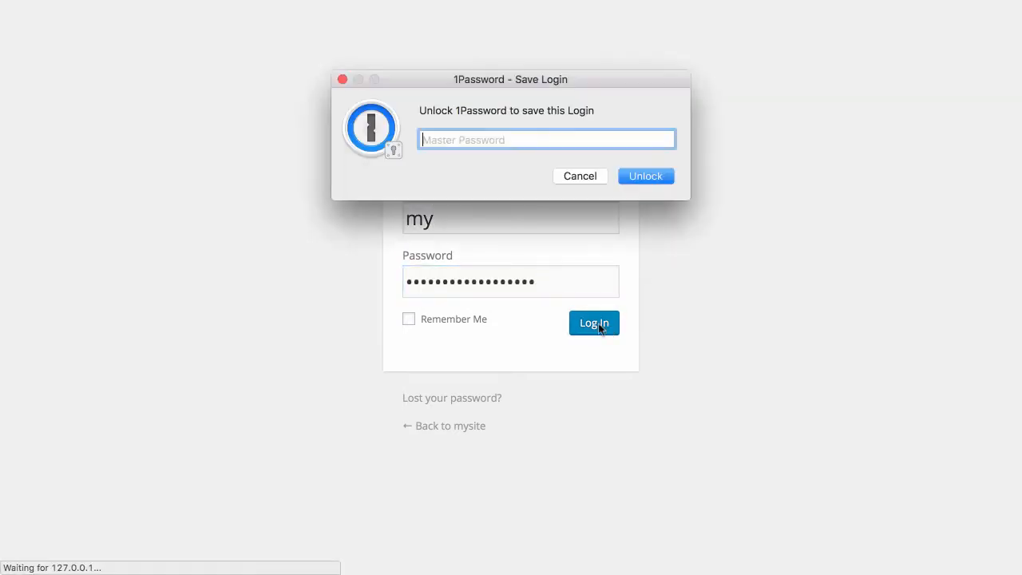
click(583, 177)
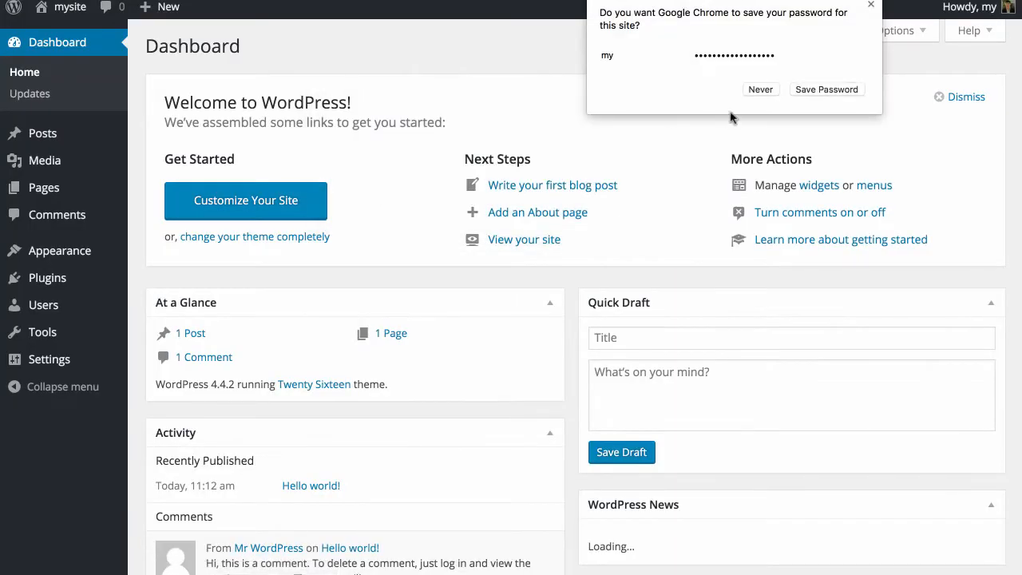
click(764, 90)
Step: Go to Appearance > Themes > Add New > Upload Theme and open the file picker
mouse_move(56, 252)
click(192, 252)
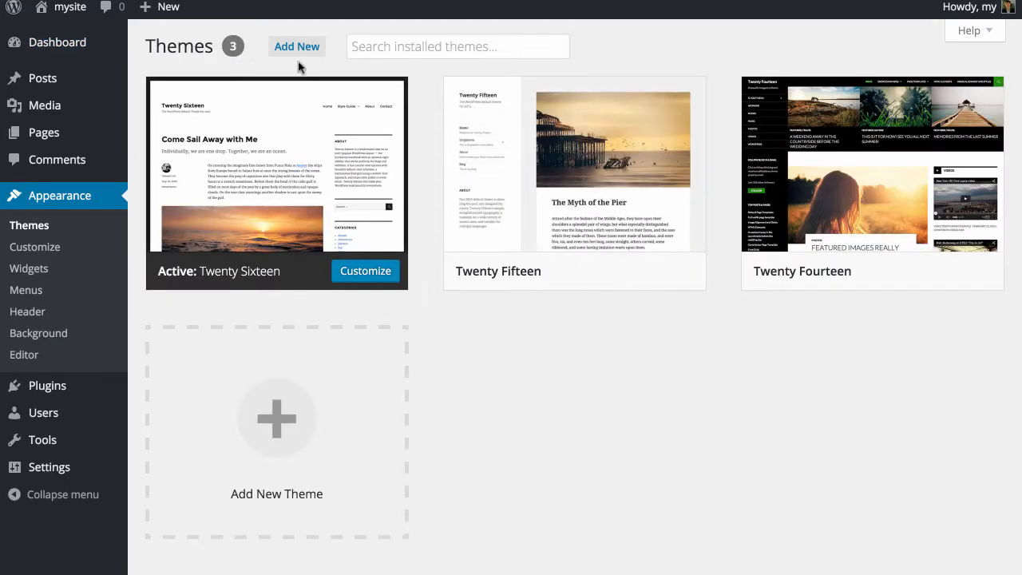
click(305, 52)
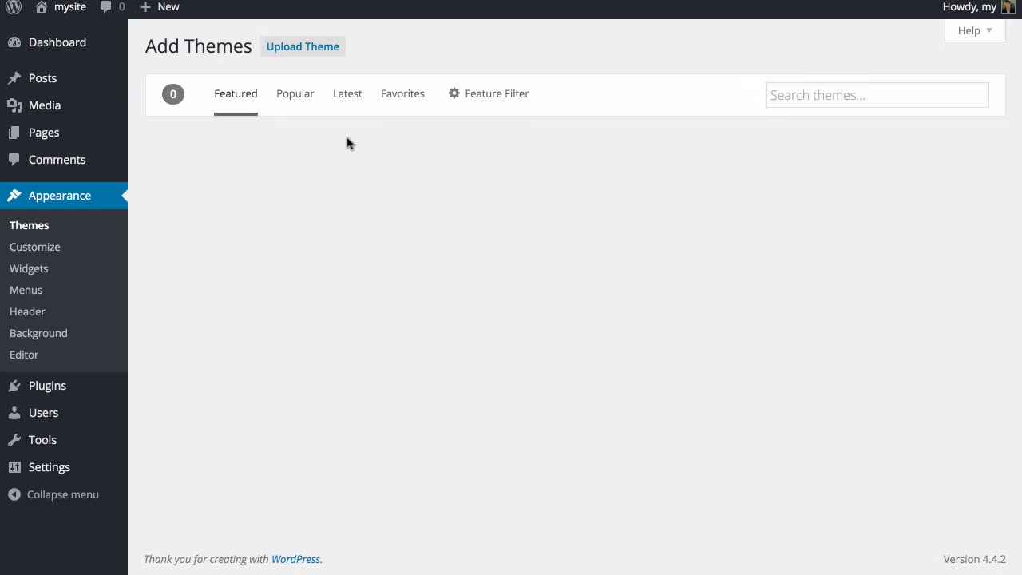
click(324, 48)
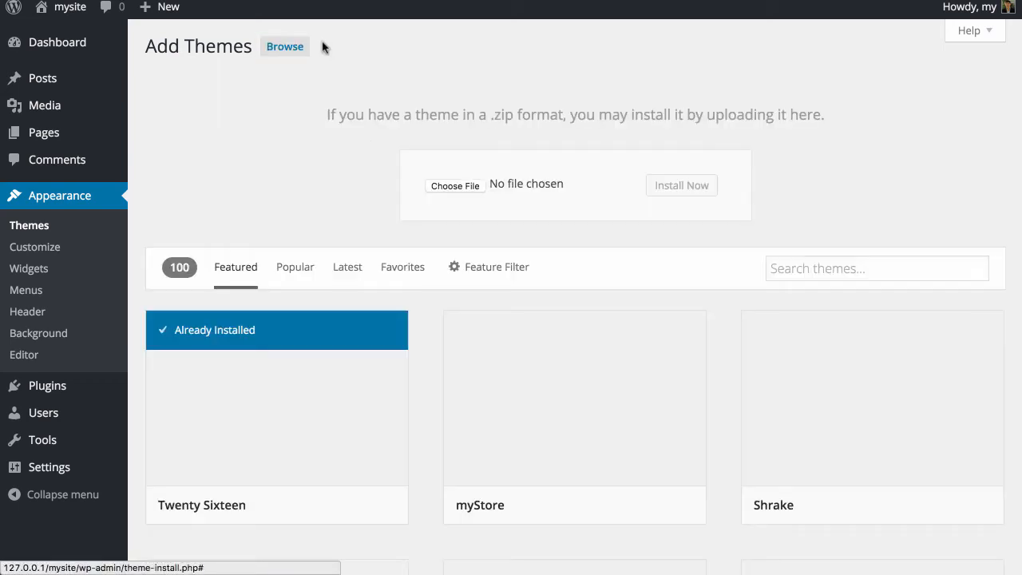
click(457, 186)
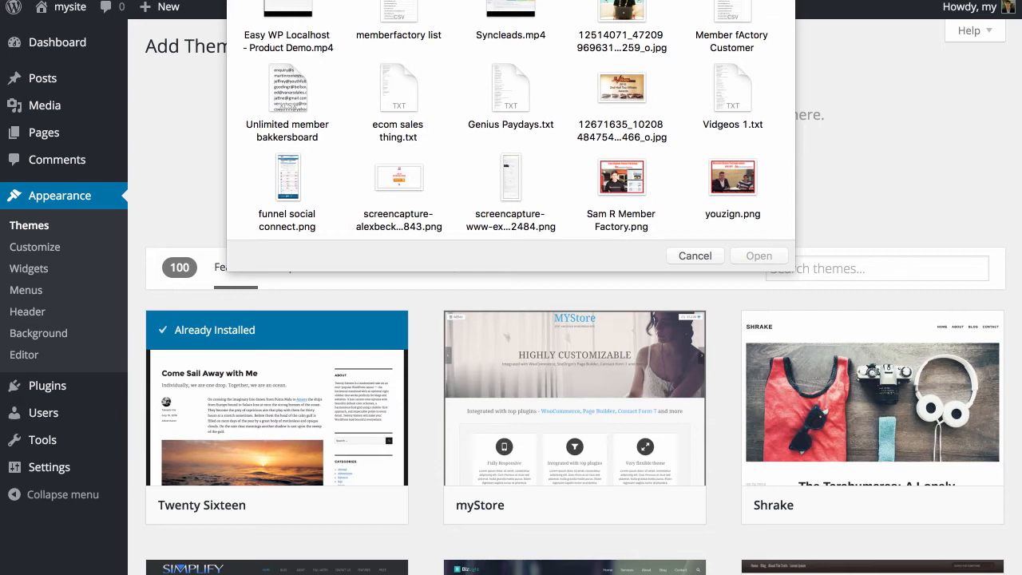
Step: Find and select optimizepresstheme.zip, then install the uploaded theme
text(op)
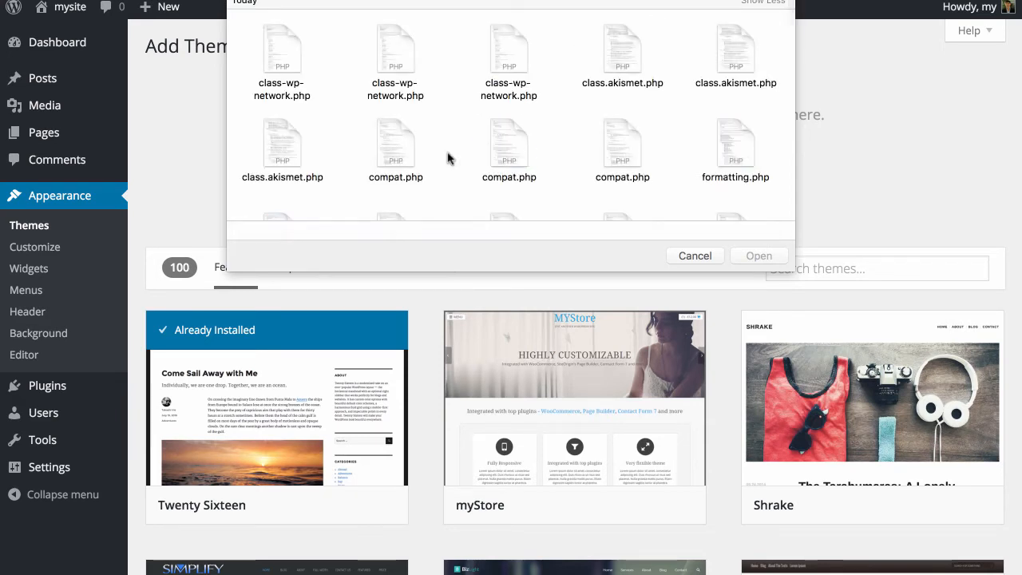
scroll(448, 158, down, 15)
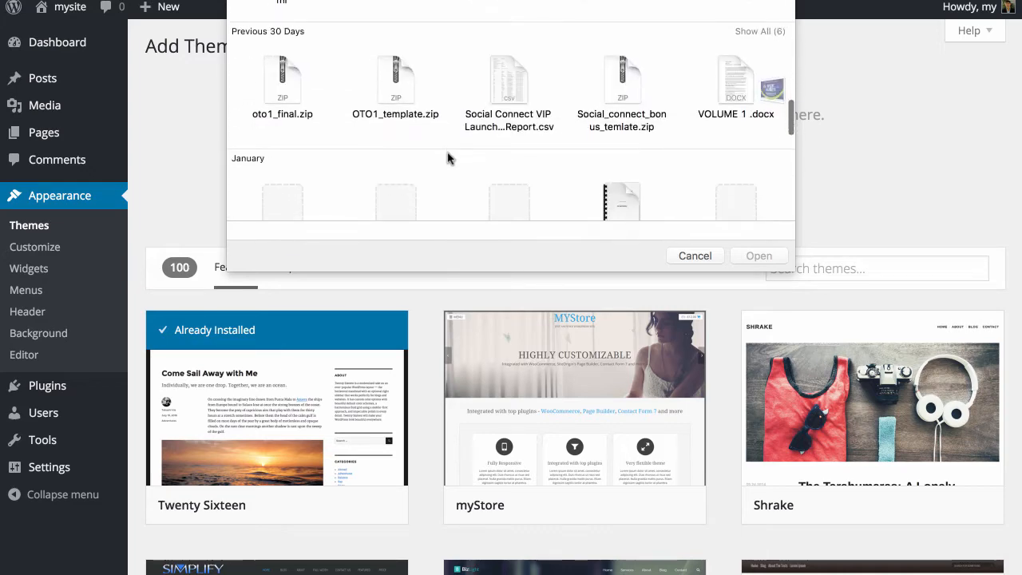
scroll(447, 158, down, 10)
scroll(447, 158, down, 10)
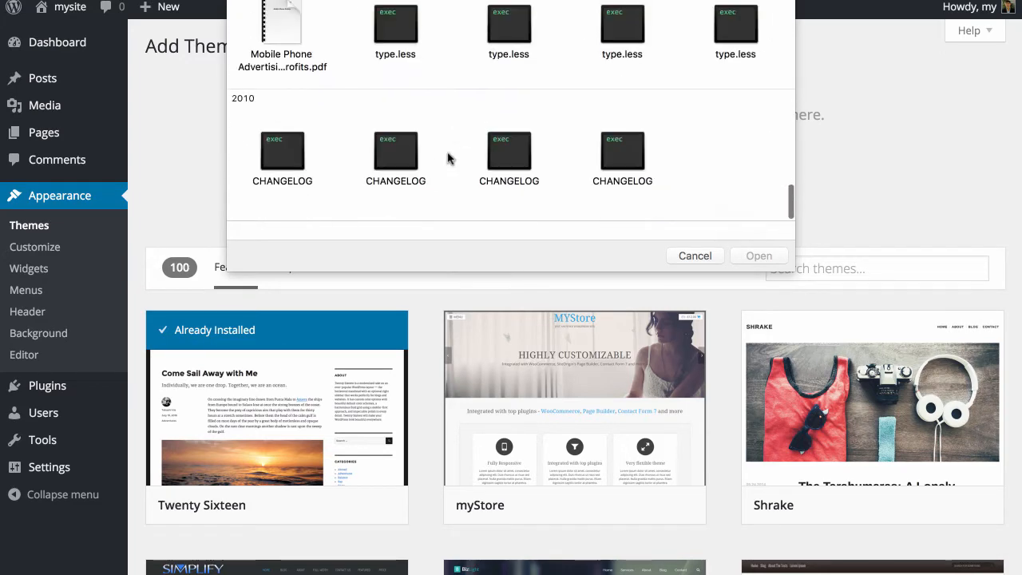
scroll(447, 158, up, 5)
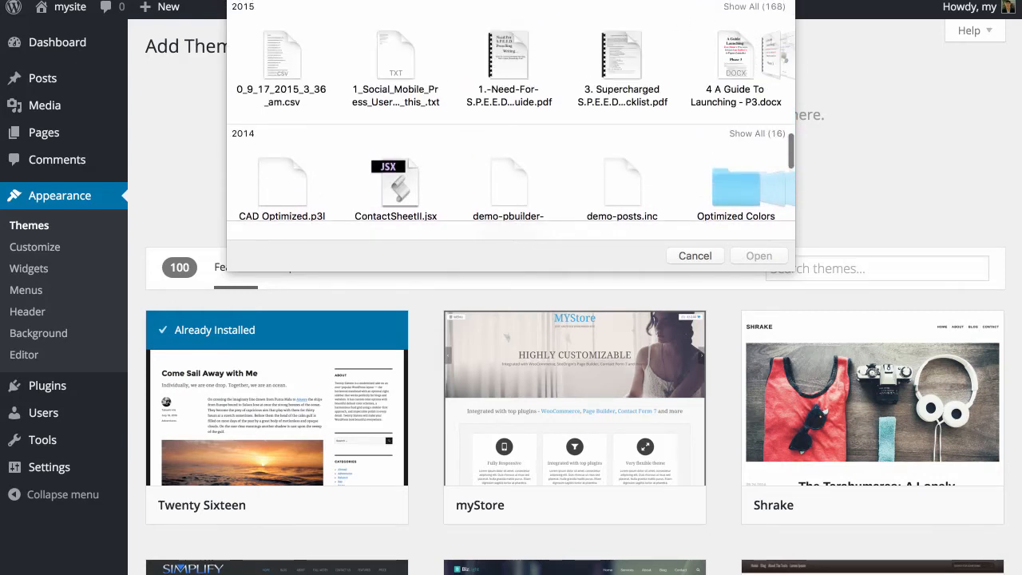
scroll(606, 97, up, 3)
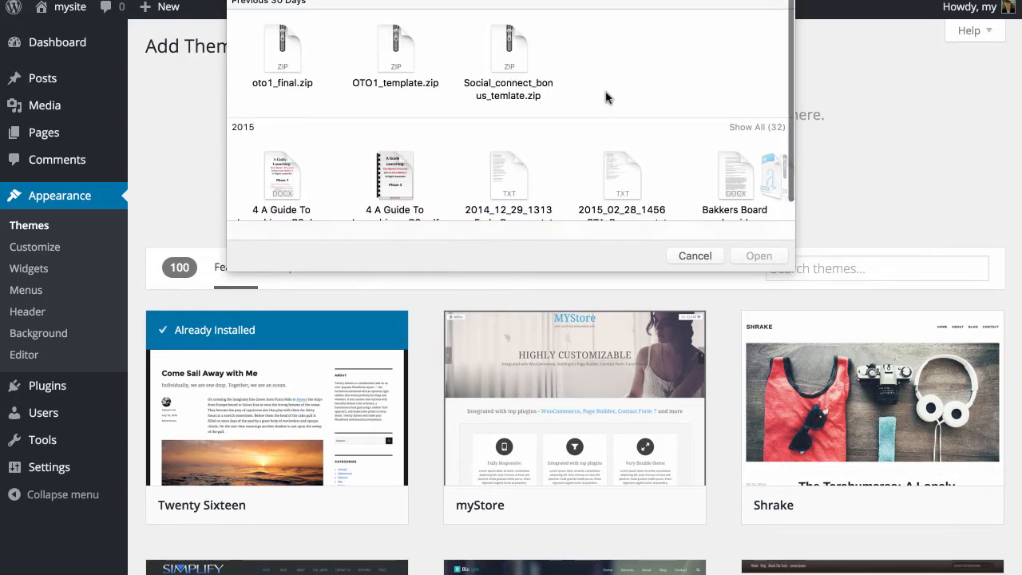
scroll(591, 99, down, 1)
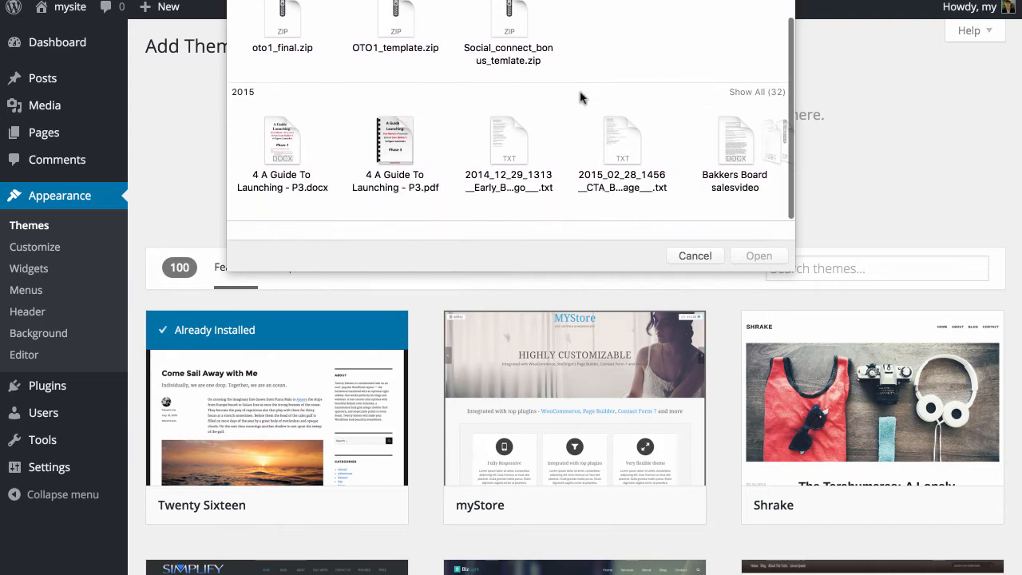
click(757, 104)
scroll(599, 144, down, 5)
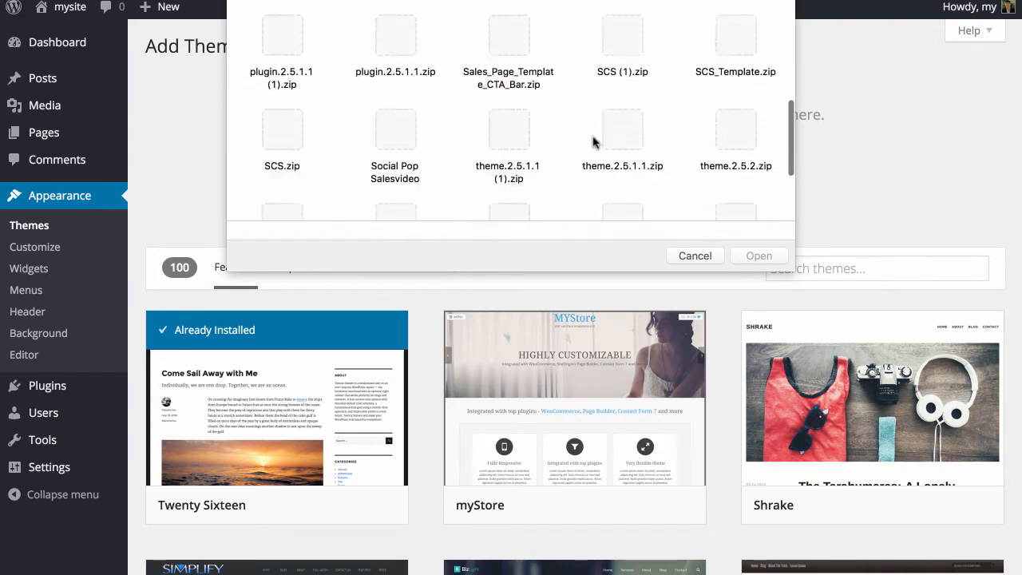
scroll(593, 141, up, 2)
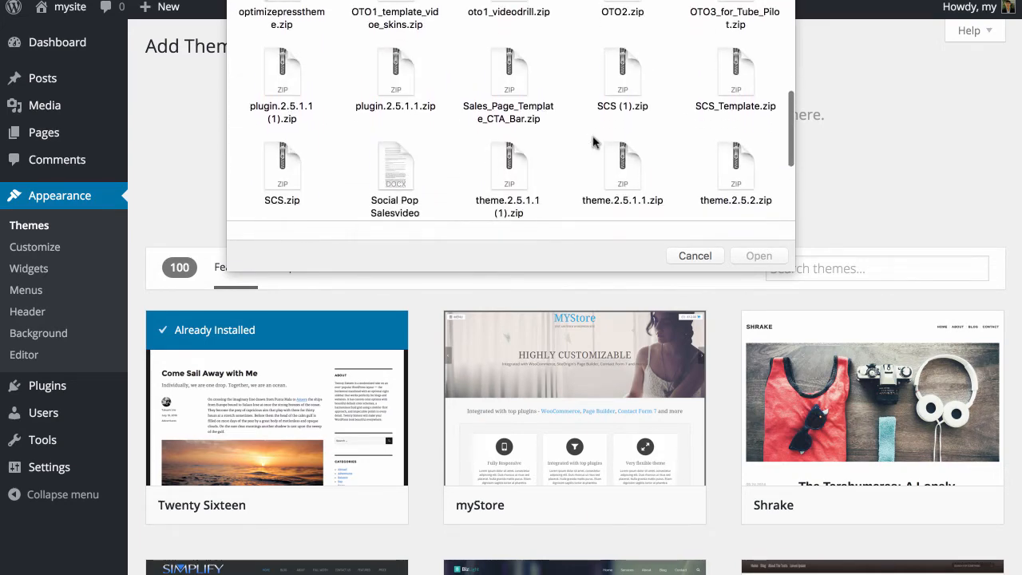
scroll(593, 142, up, 4)
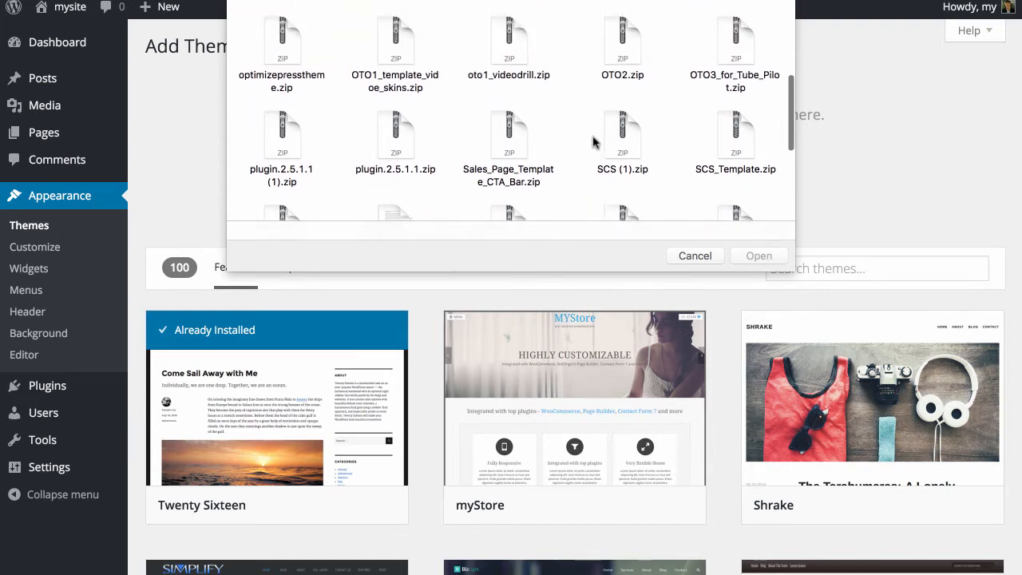
scroll(595, 141, down, 2)
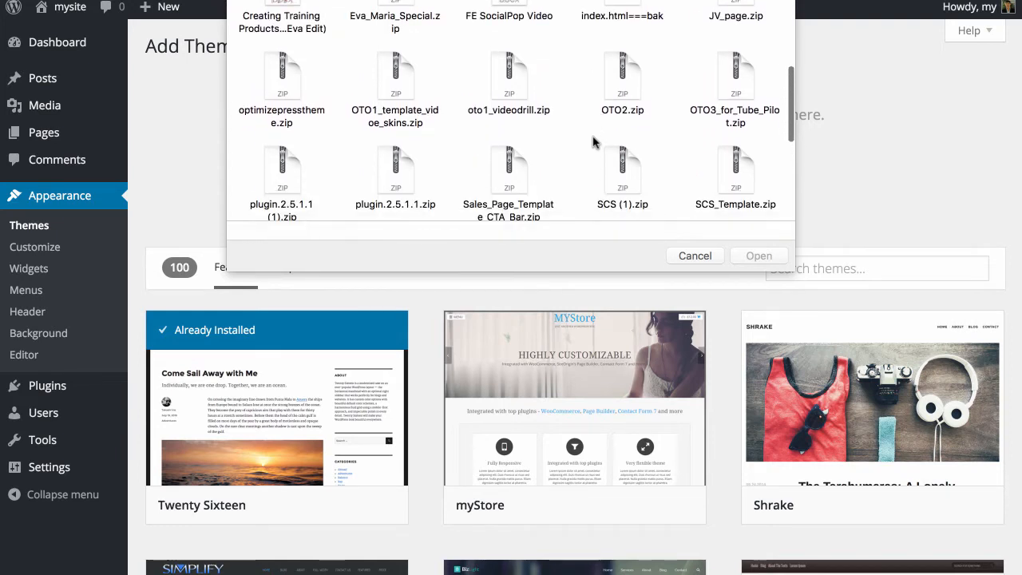
click(272, 80)
click(759, 256)
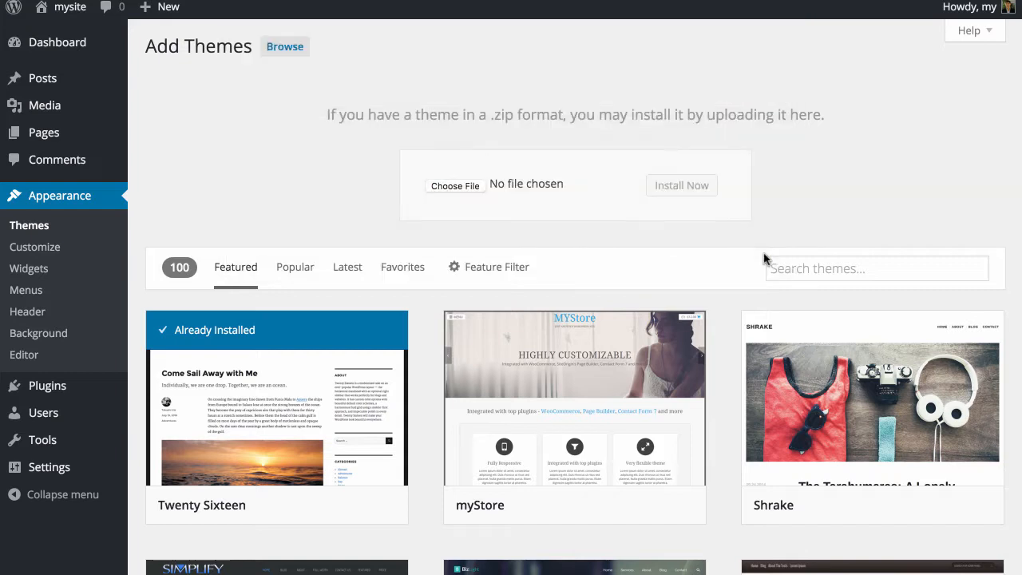
click(711, 186)
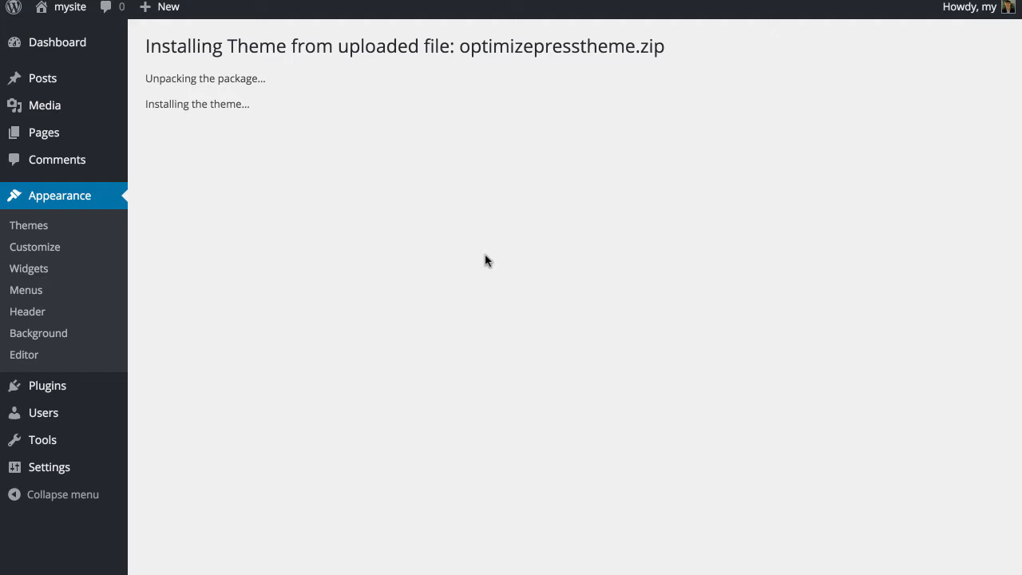
Step: Activate the OptimizePress theme, then open the mysite Dashboard and view the site
click(249, 161)
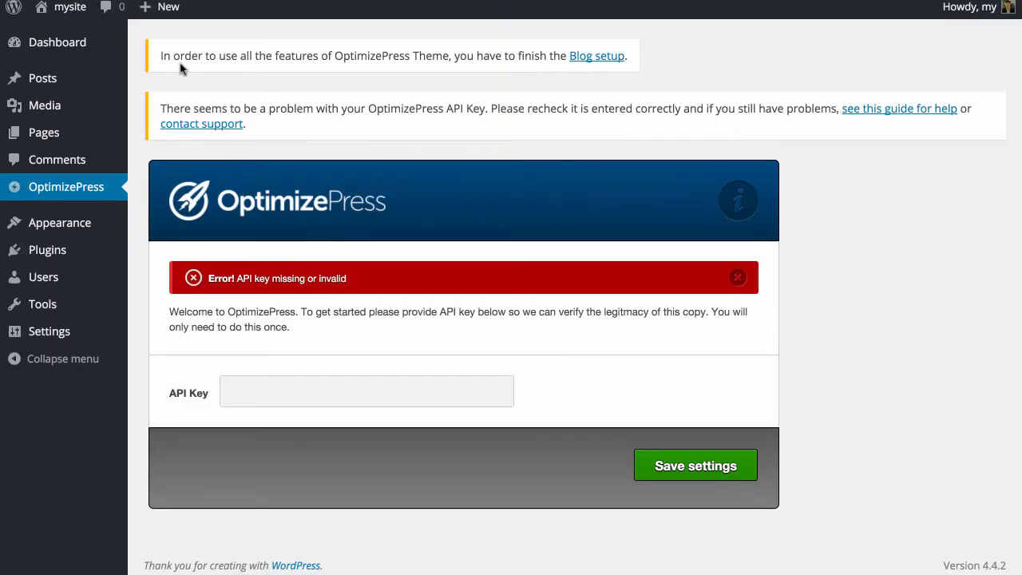
mouse_move(99, 32)
click(73, 48)
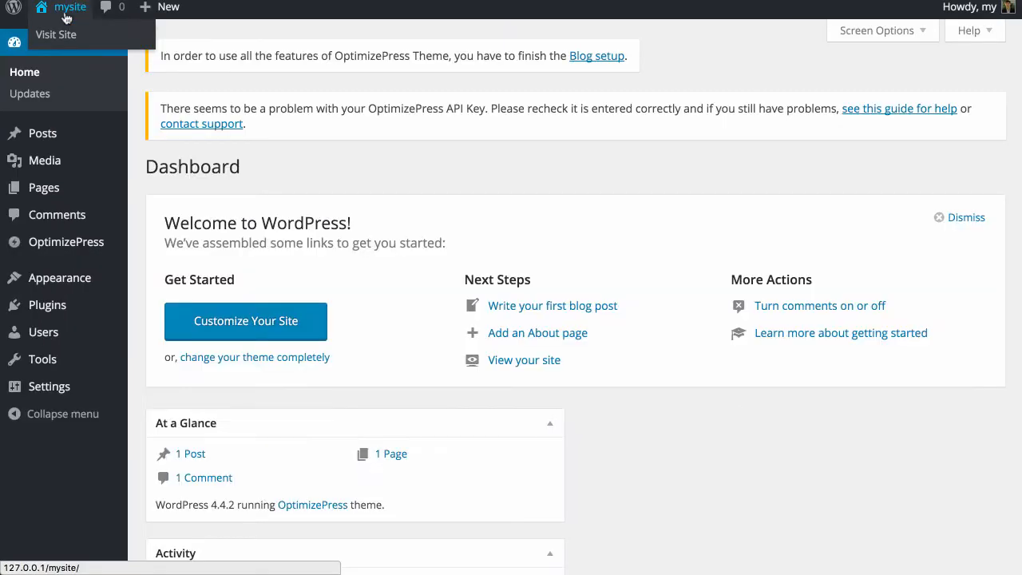
click(68, 8)
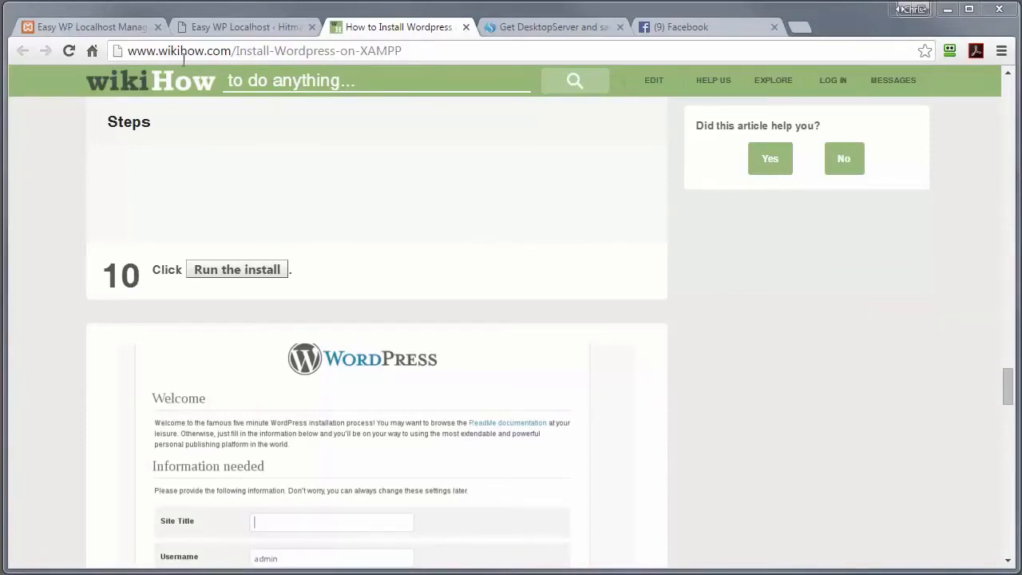
Step: Switch to the Easy WP Localhost Manager tab and load the localhost address
click(111, 31)
drag(246, 53, 99, 58)
text(localhost)
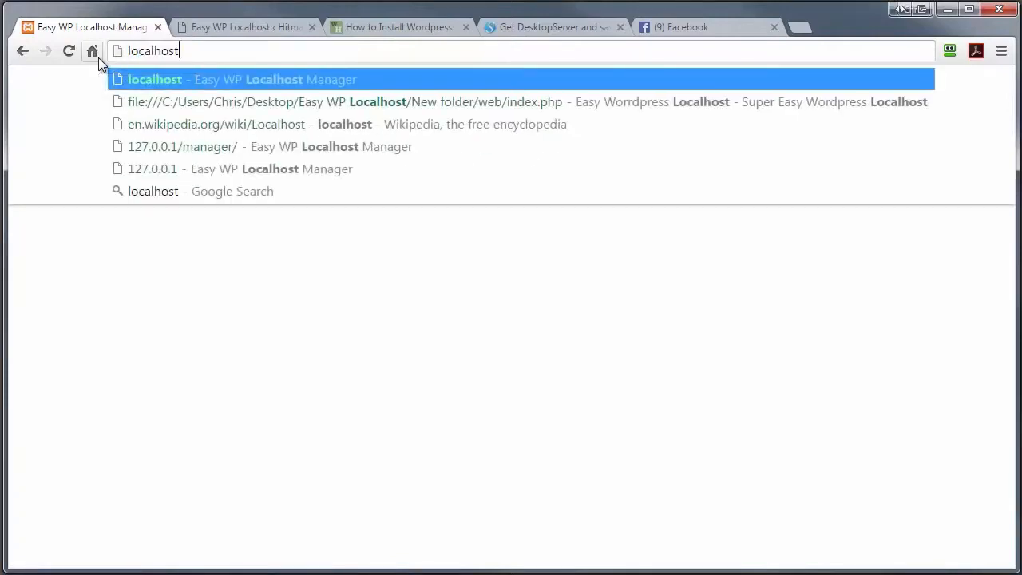
key(Return)
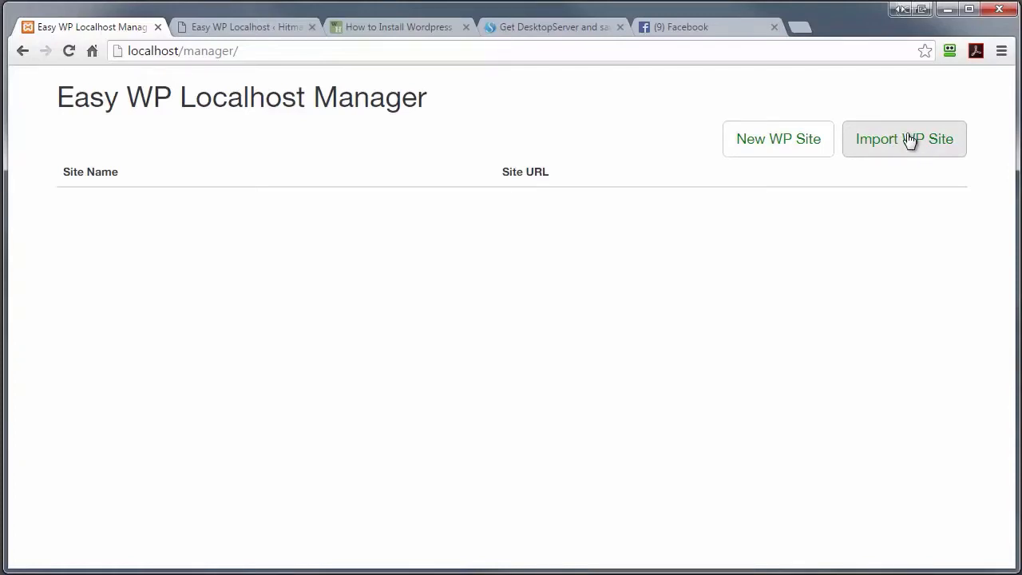
Step: Create a new WordPress 4.4.2 site in a folder named testsite2
click(757, 147)
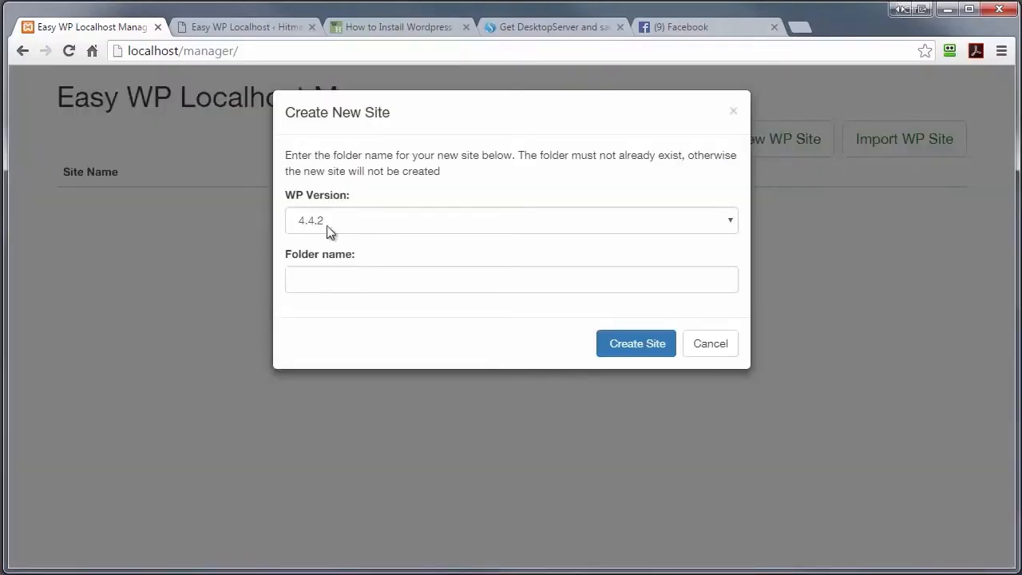
click(729, 224)
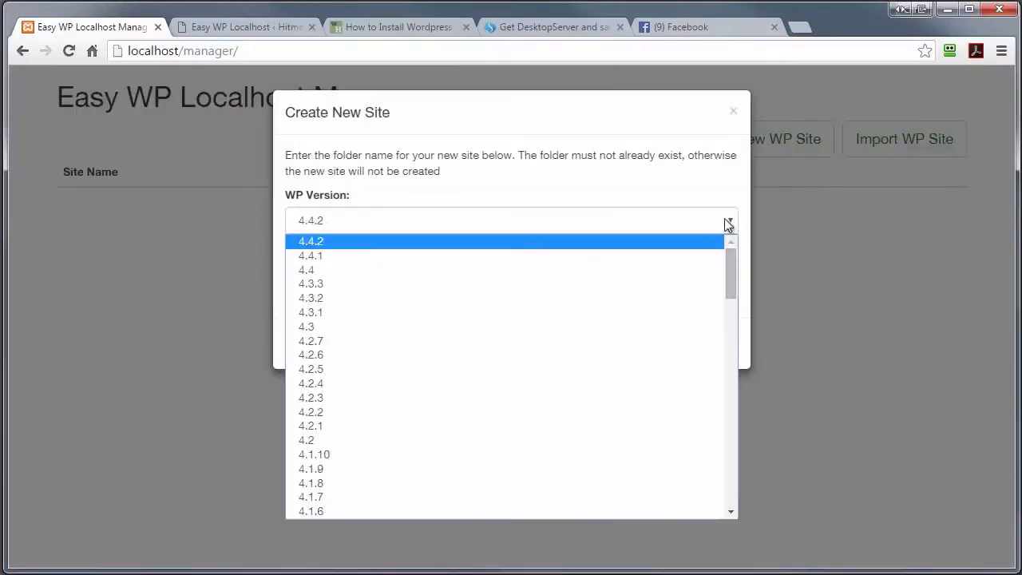
mouse_move(731, 268)
mouse_down()
mouse_move(722, 329)
mouse_move(729, 265)
mouse_up()
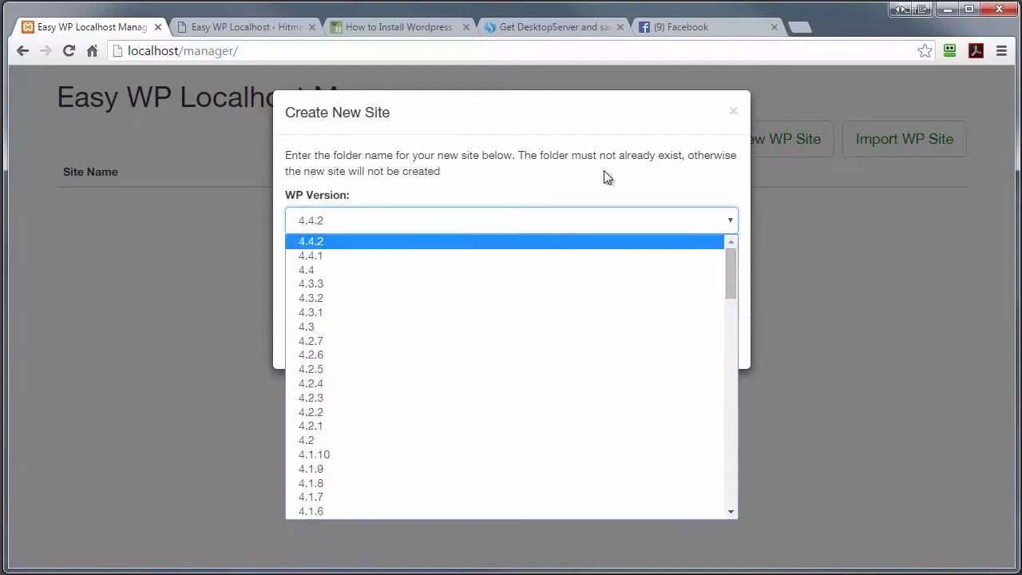
click(604, 171)
click(317, 277)
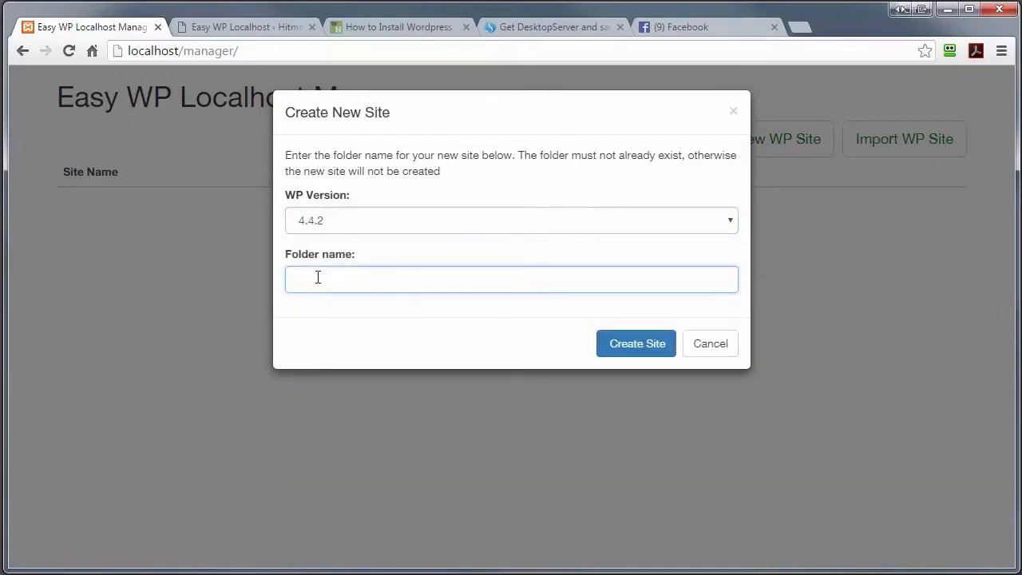
text(testsite2)
click(636, 346)
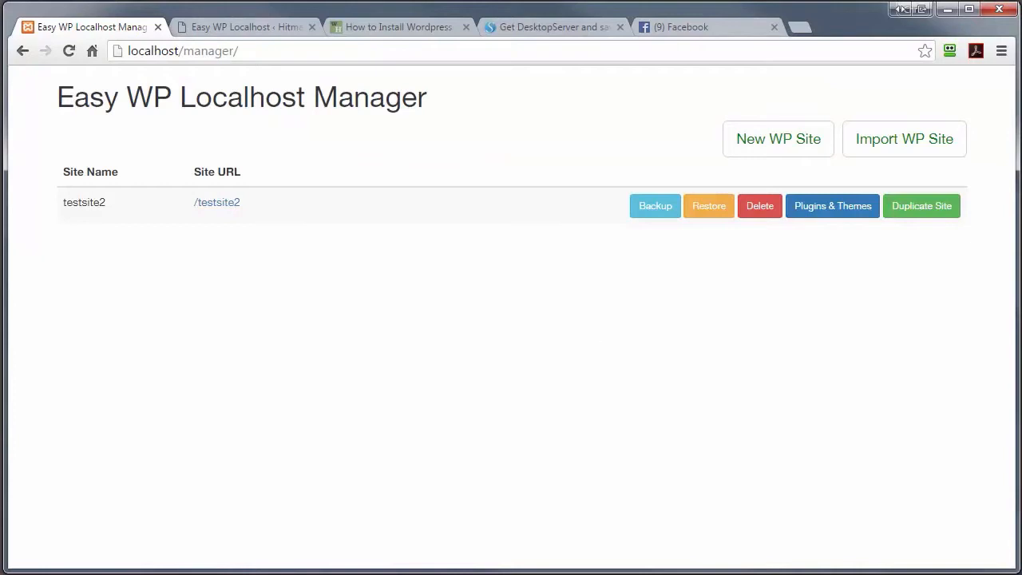
Step: Install testsite2 in English (UK) with title testsite2, username admin and an accepted weak password
click(217, 203)
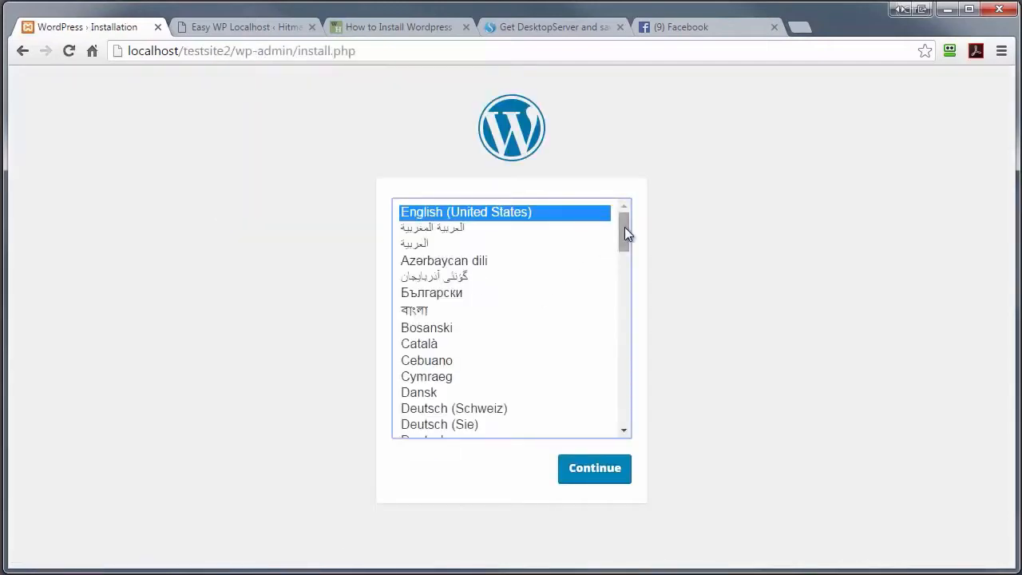
drag(624, 227, 619, 258)
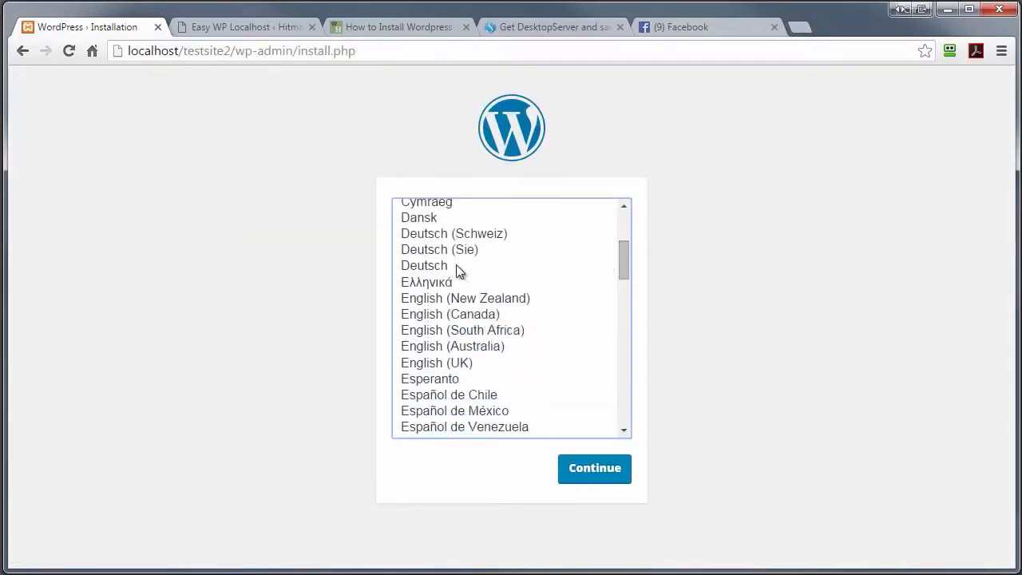
click(492, 363)
click(596, 468)
text(testsite2)
click(393, 469)
text(admin)
drag(502, 536, 265, 530)
text(admin)
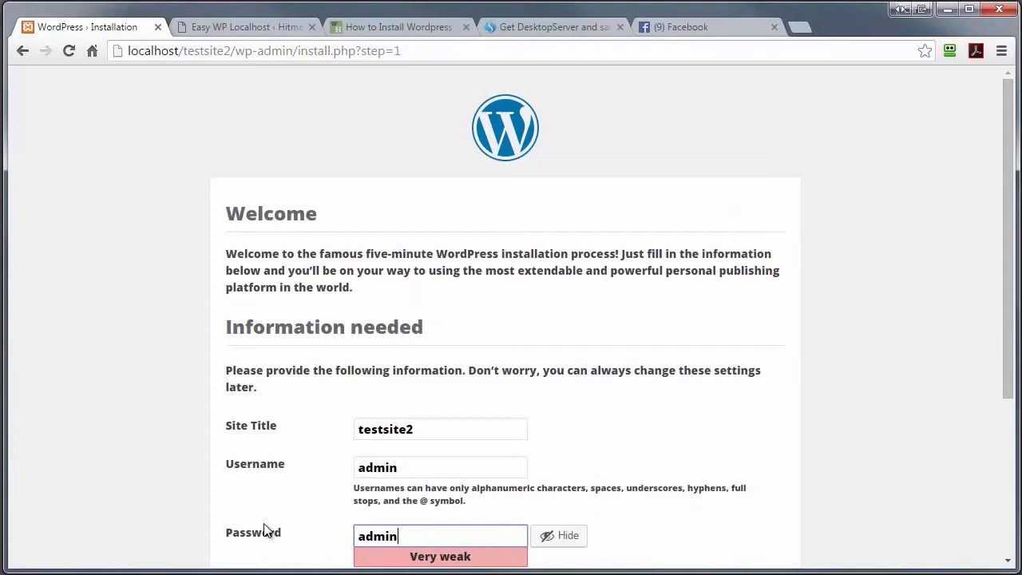
scroll(566, 371, down, 3)
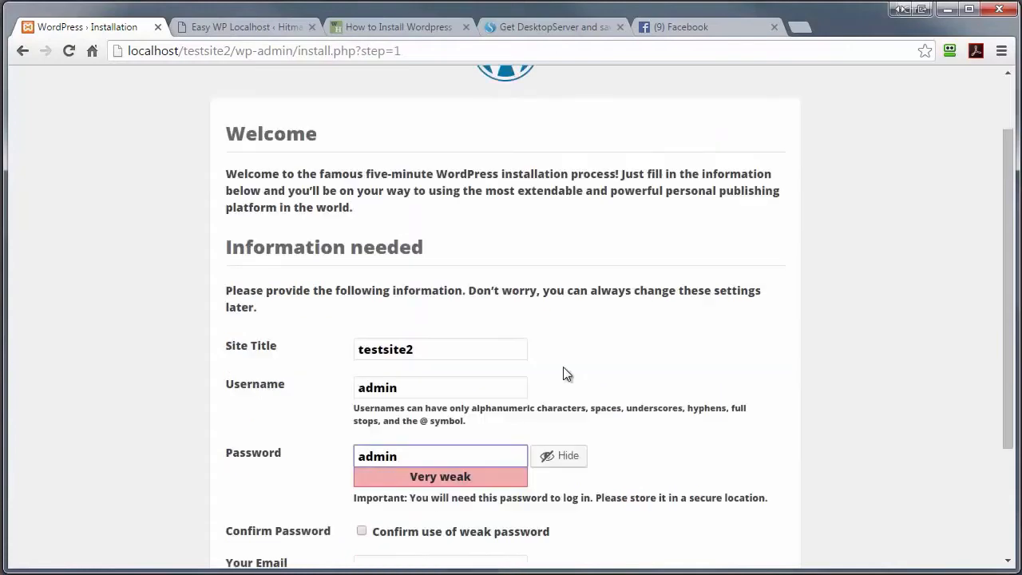
click(361, 367)
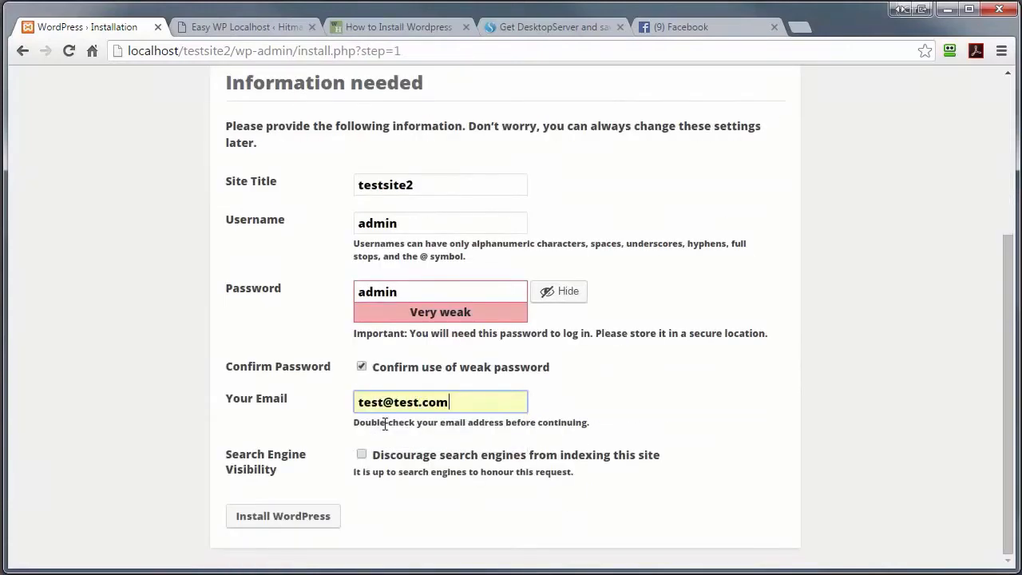
click(242, 523)
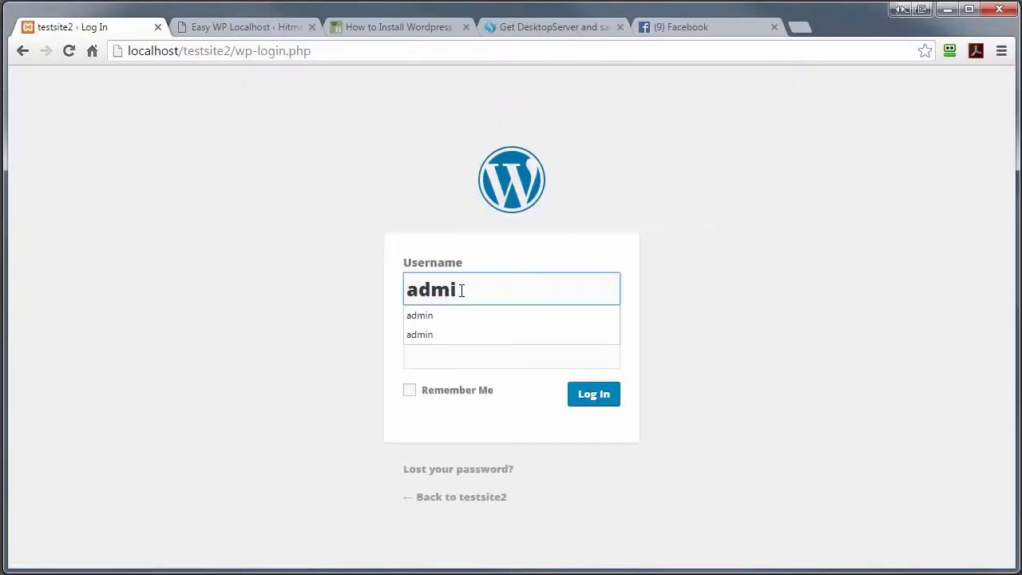
Step: Log in as admin, view the 'Hello world!' front page, then return to the Dashboard
text(n)
key(Tab)
text(admin)
click(594, 397)
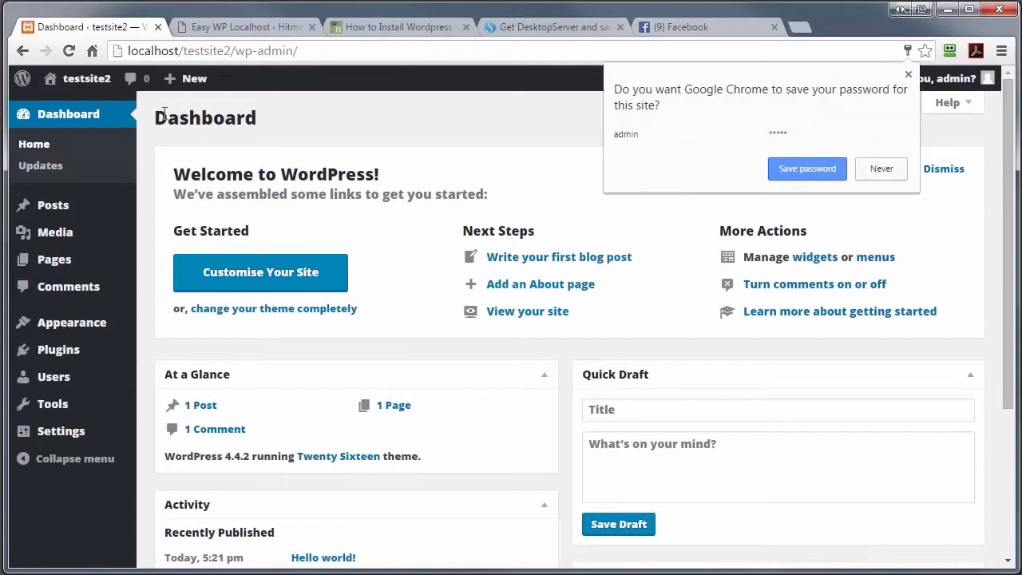
click(79, 81)
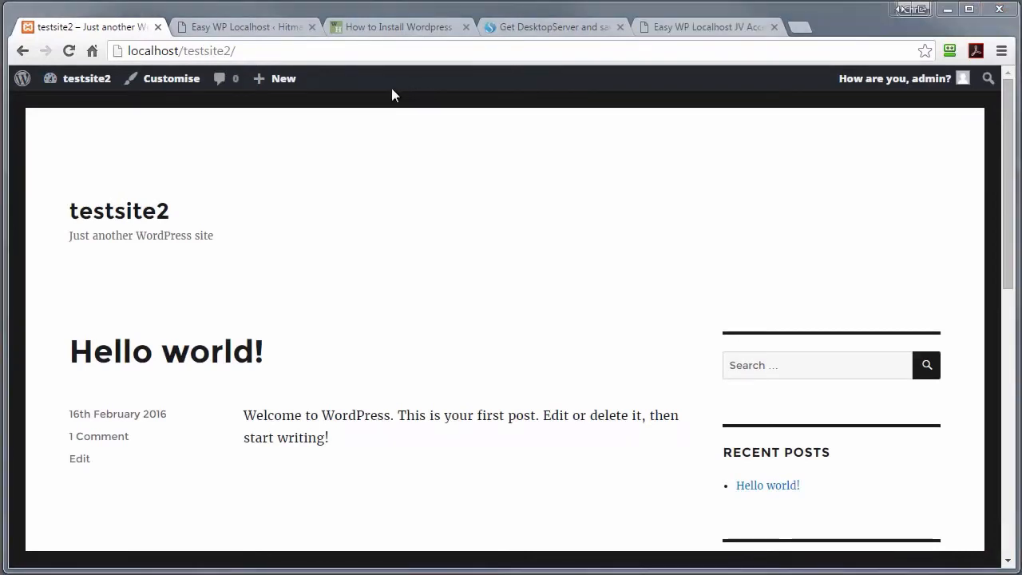
click(81, 78)
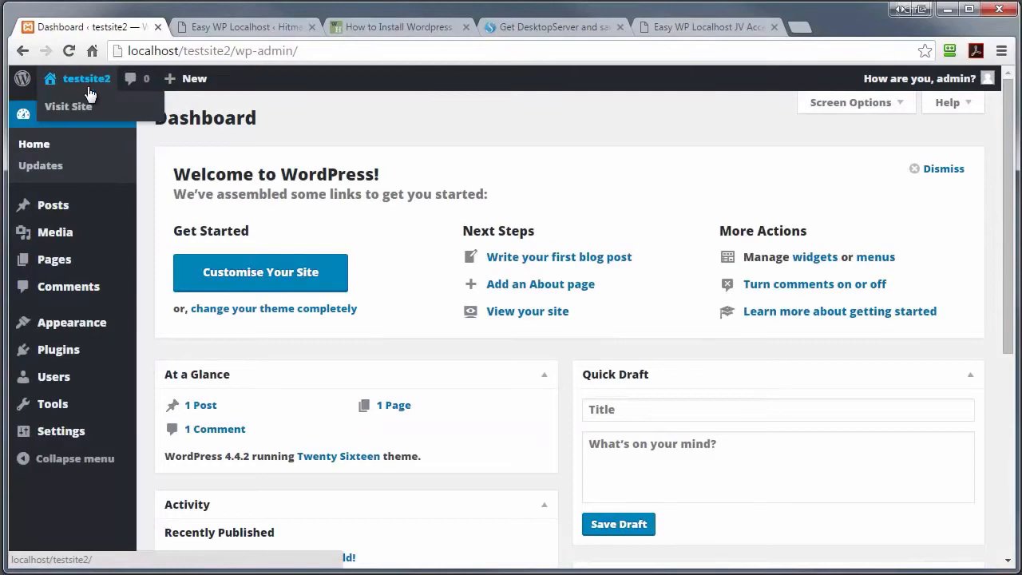
Step: Install the Jetpack by WordPress.com 3.9.1 plugin from Plugins > Add New on testsite2
click(94, 154)
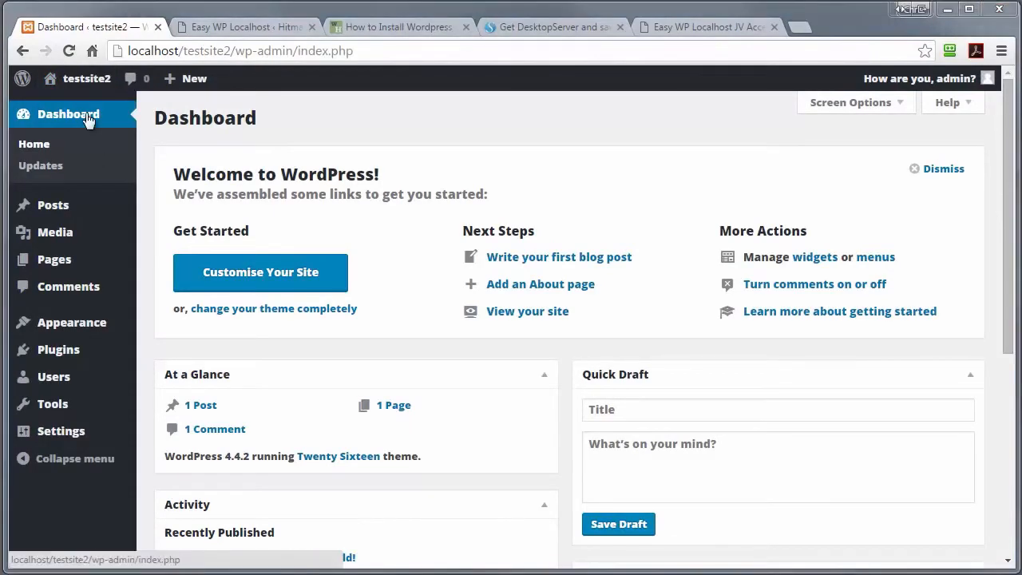
click(72, 349)
click(55, 346)
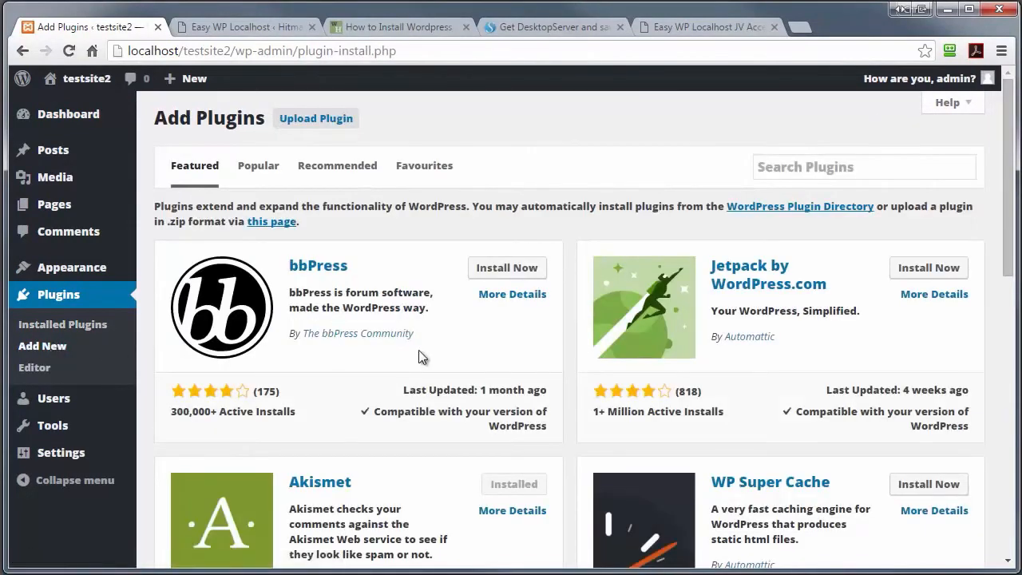
click(935, 272)
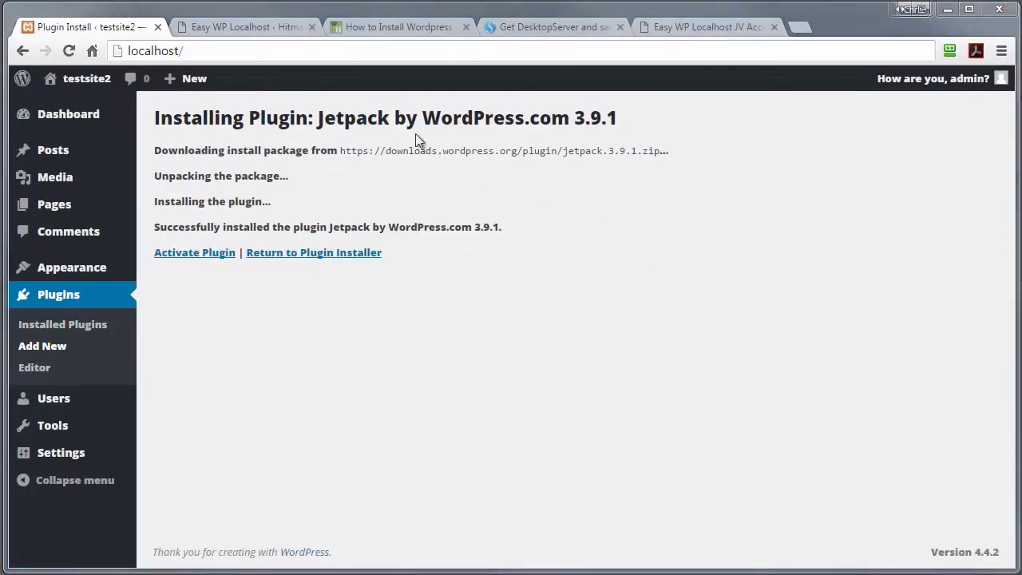
click(226, 51)
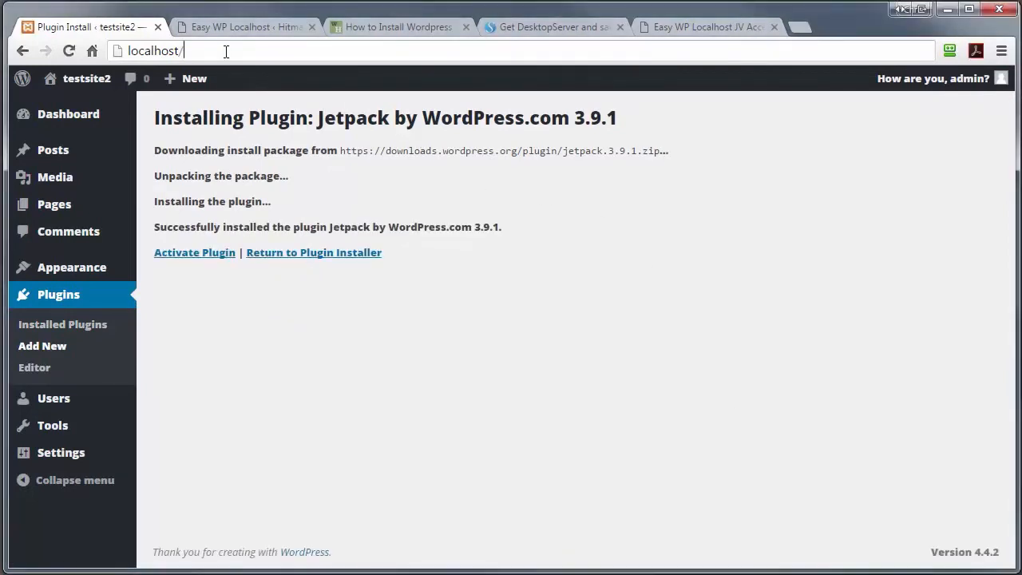
Step: Back up testsite2 from localhost/manager/, then reopen the testsite2 site
text(manager/)
key(Return)
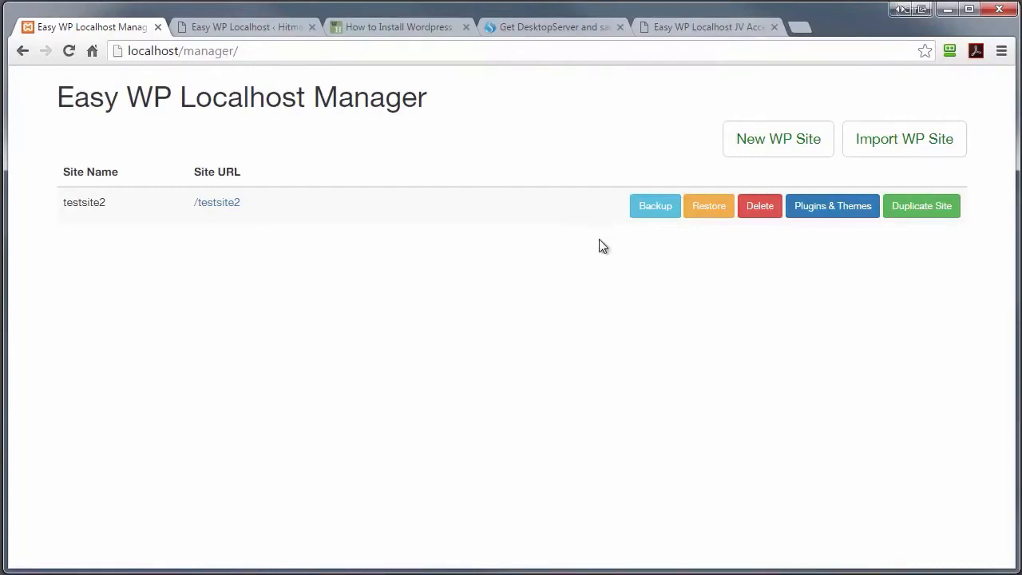
click(649, 206)
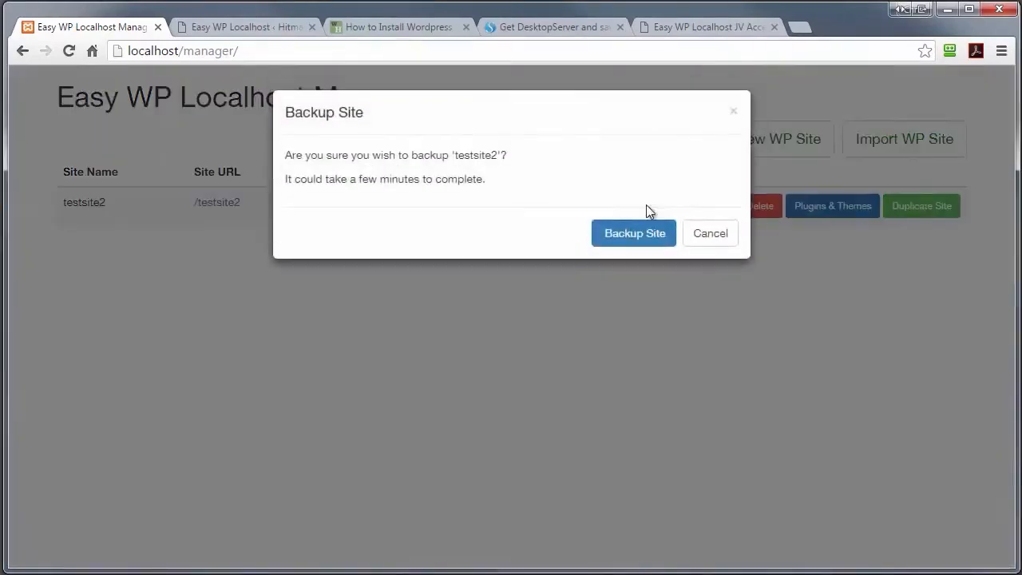
click(617, 238)
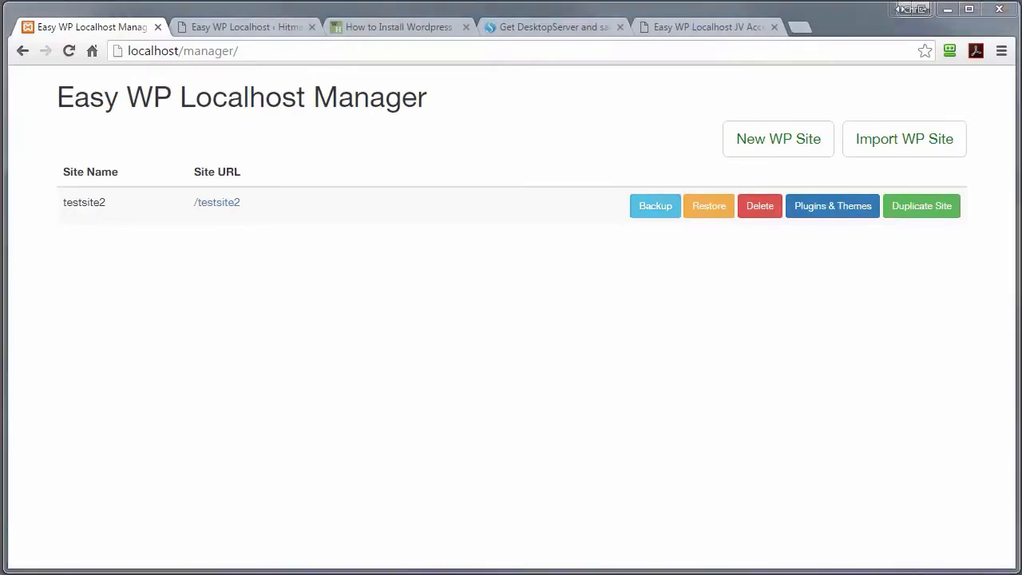
click(215, 203)
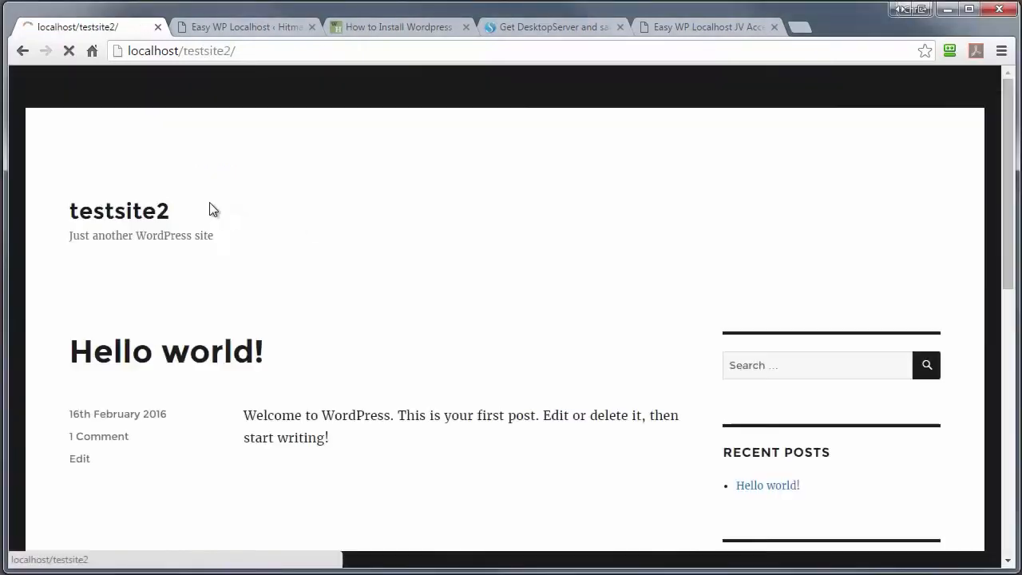
Step: Upload breakmysite.zip as a plugin on testsite2, install it, and activate it
mouse_move(72, 78)
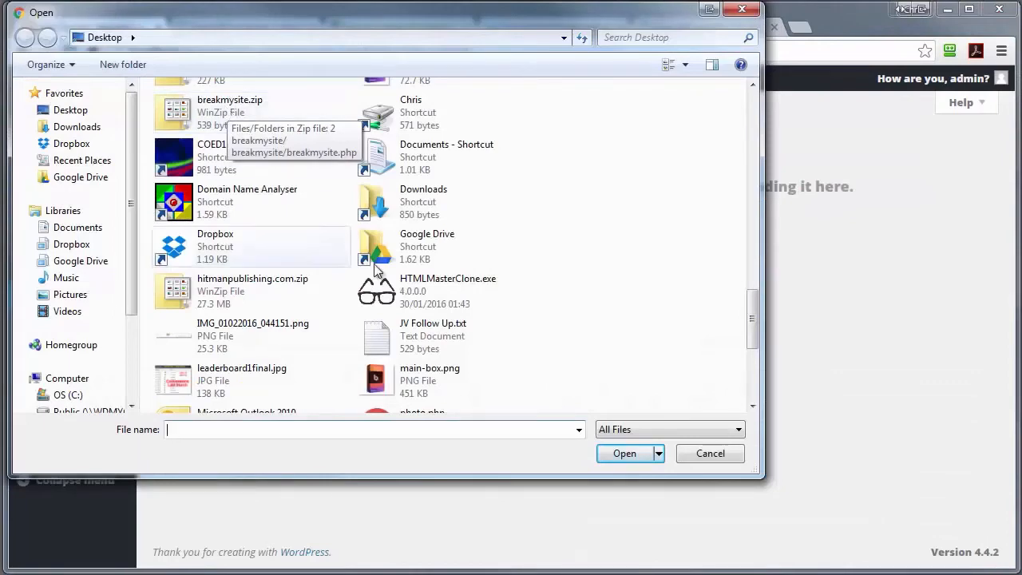
click(224, 109)
click(626, 453)
click(461, 284)
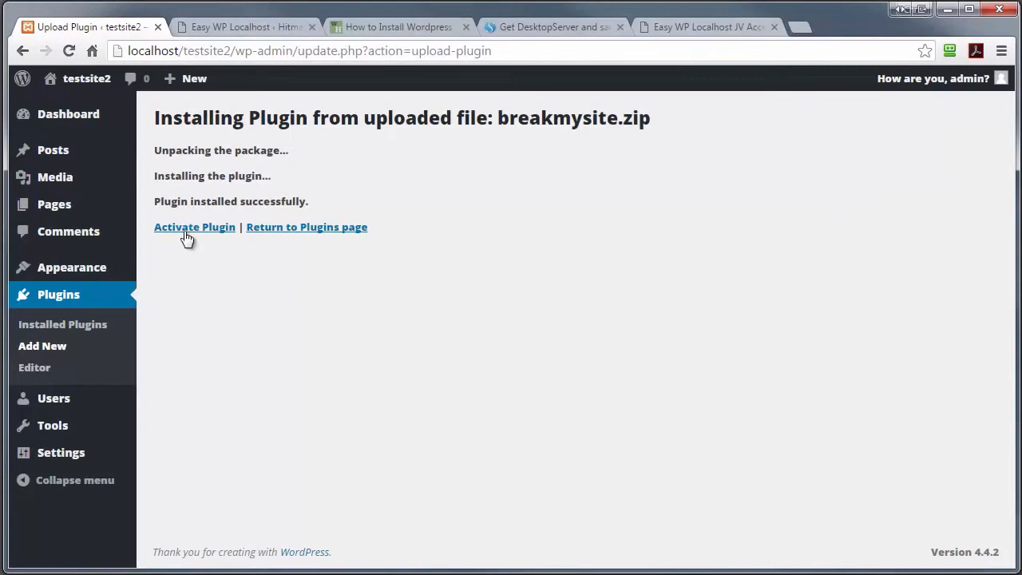
click(187, 233)
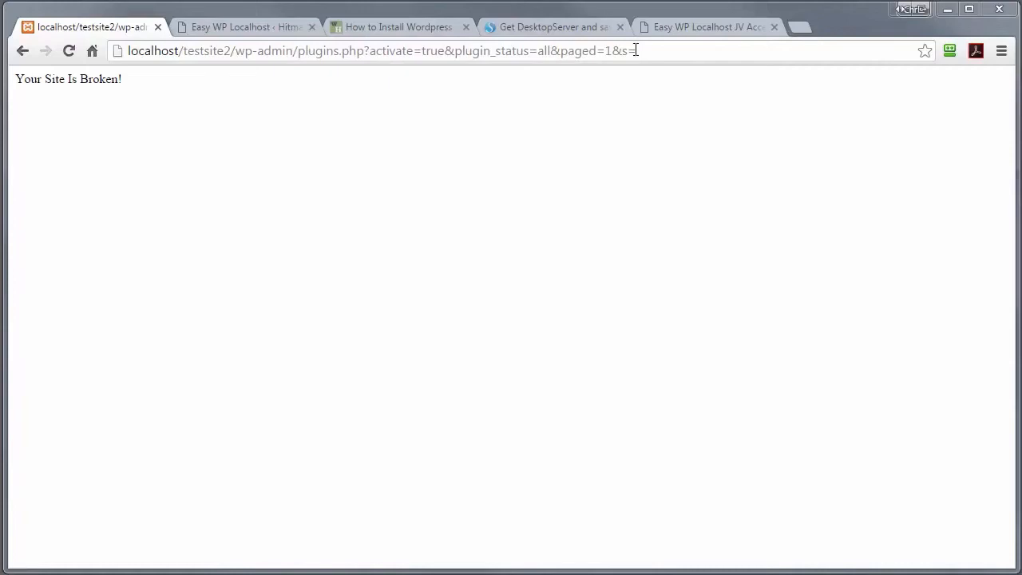
Step: Return to the Easy WP Localhost Manager page by trimming the web address
drag(639, 50, 188, 64)
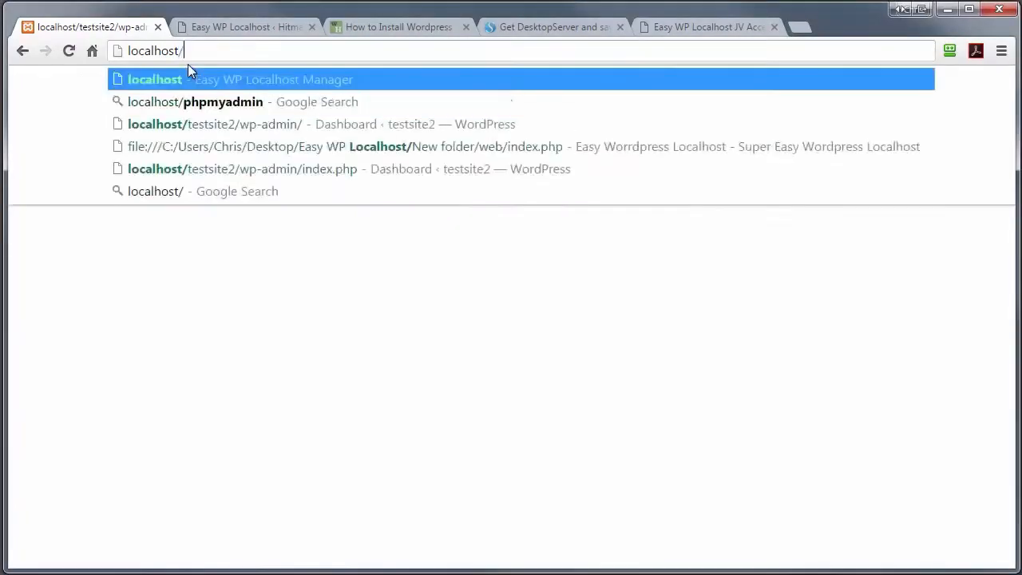
key(BackSpace)
key(Return)
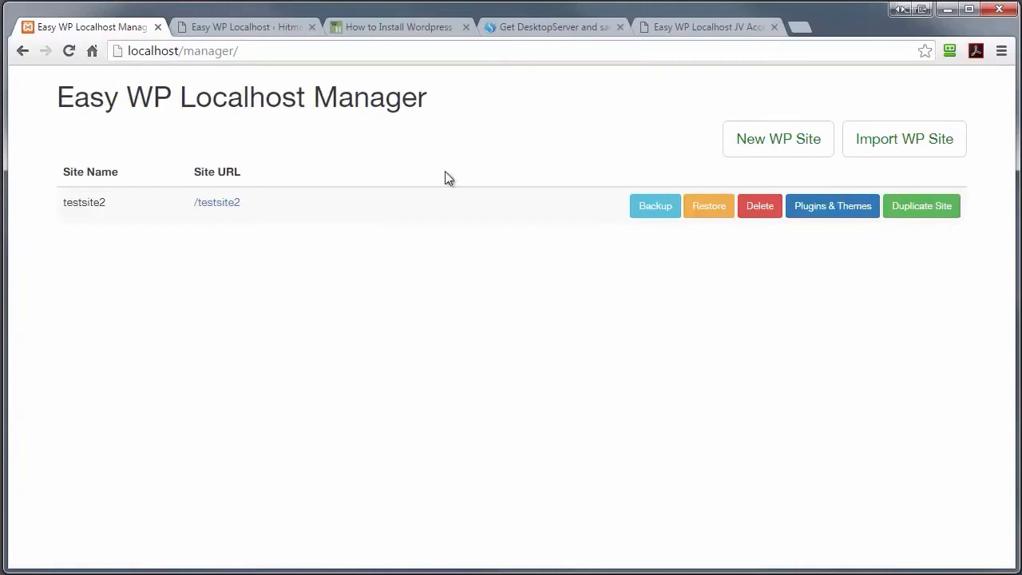
Step: Restore testsite2 from its 2016-02-16T204531 backup and open its front page
click(707, 207)
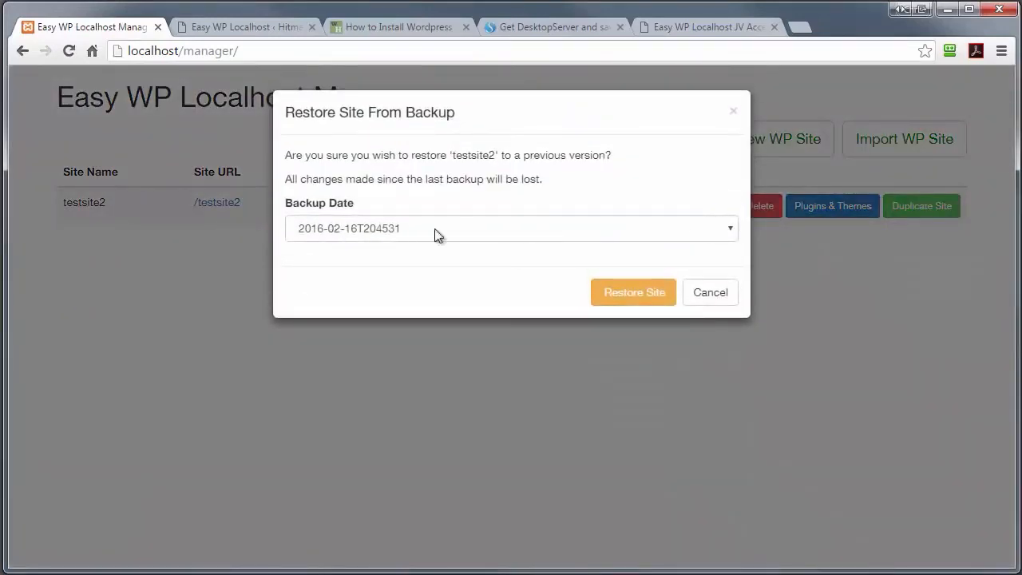
click(622, 294)
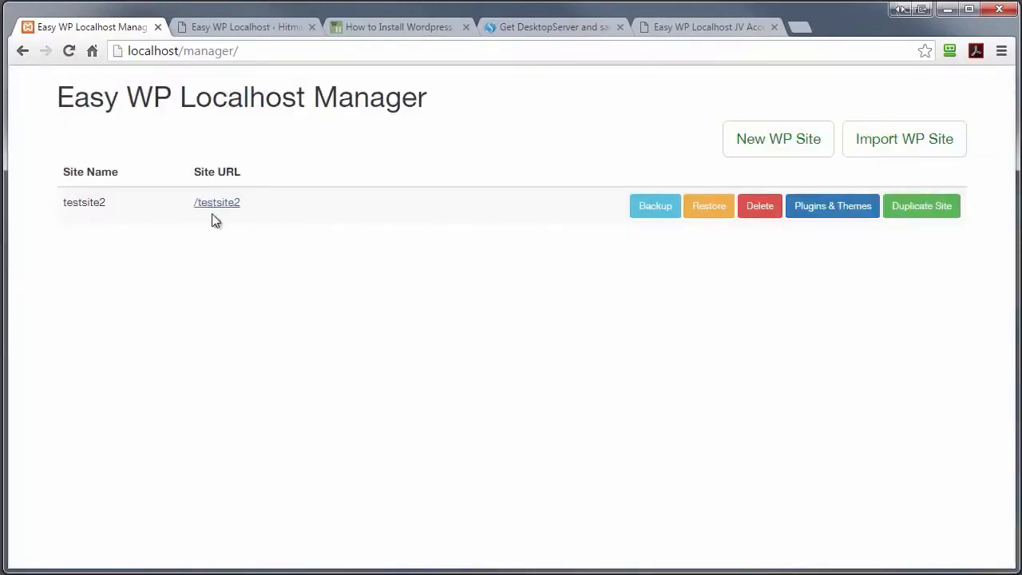
click(217, 205)
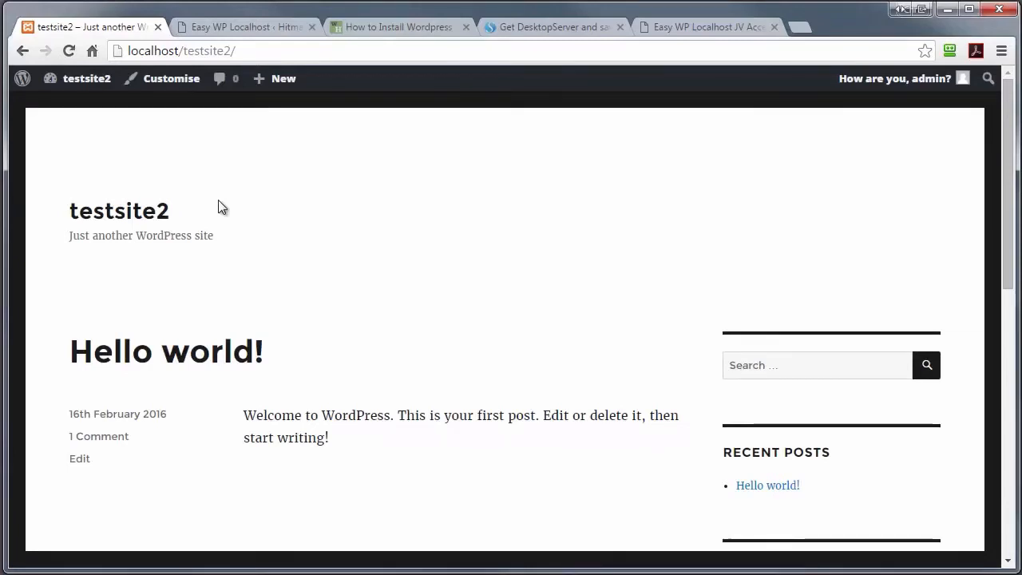
Step: Go back to the localhost/manager/ site list, which shows only testsite2
click(23, 51)
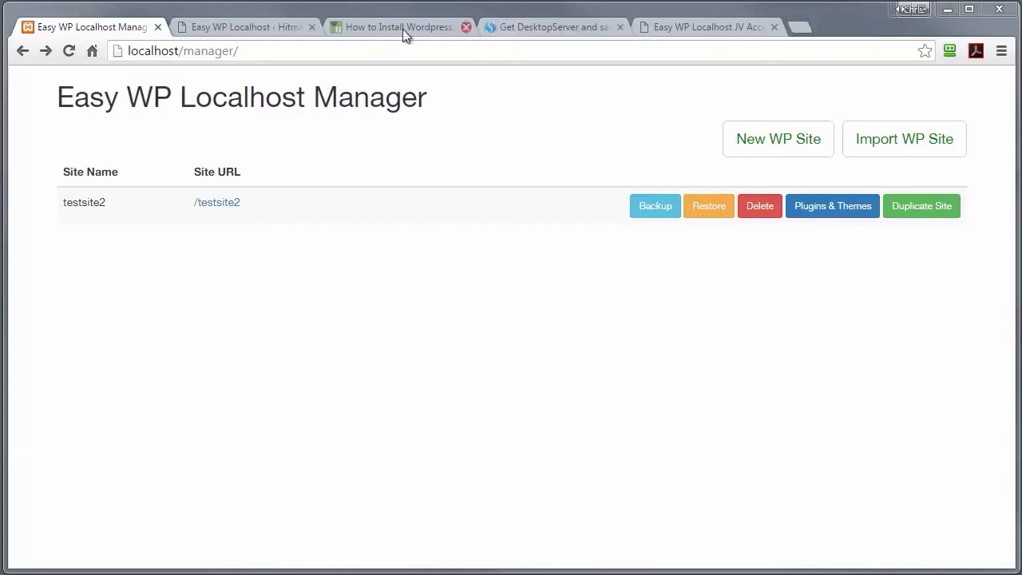
Step: Switch to the live Hitman Publishing site's Easy WP Localhost Export Site page
click(250, 26)
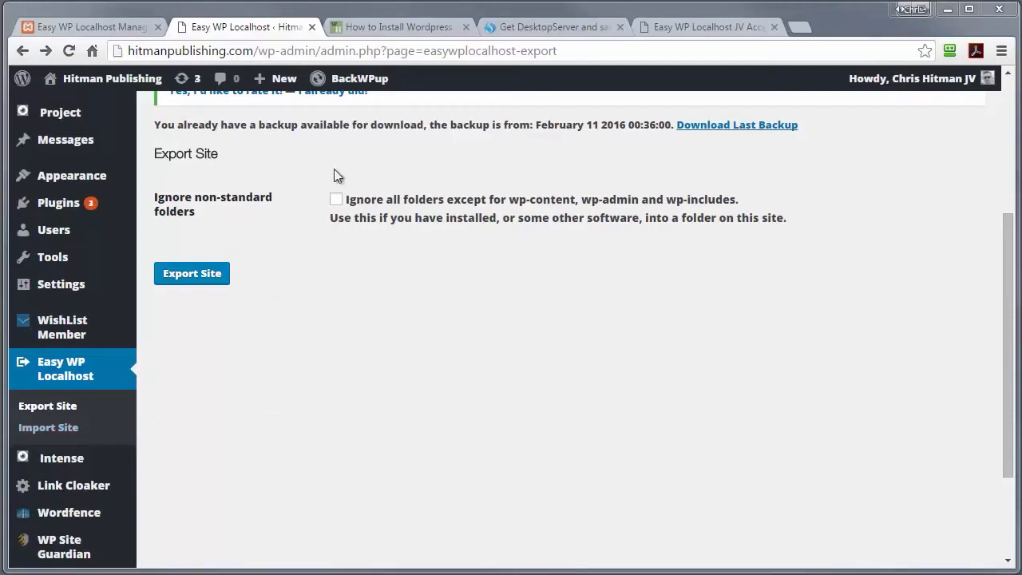
Step: Import hitmanpublishing.com.zip into a new 'hitman' folder and open the local copy's homepage
mouse_move(107, 80)
click(83, 29)
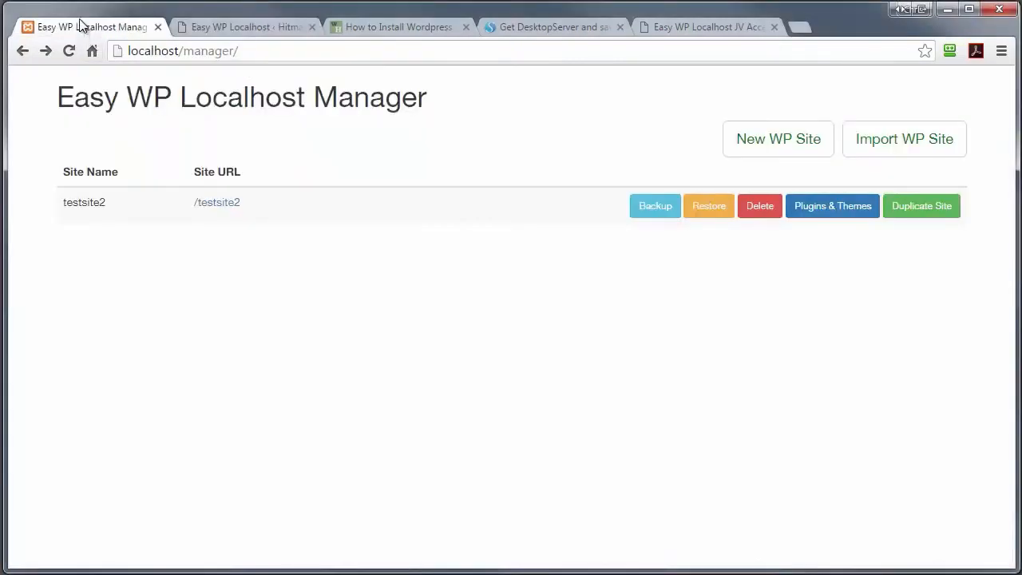
click(873, 140)
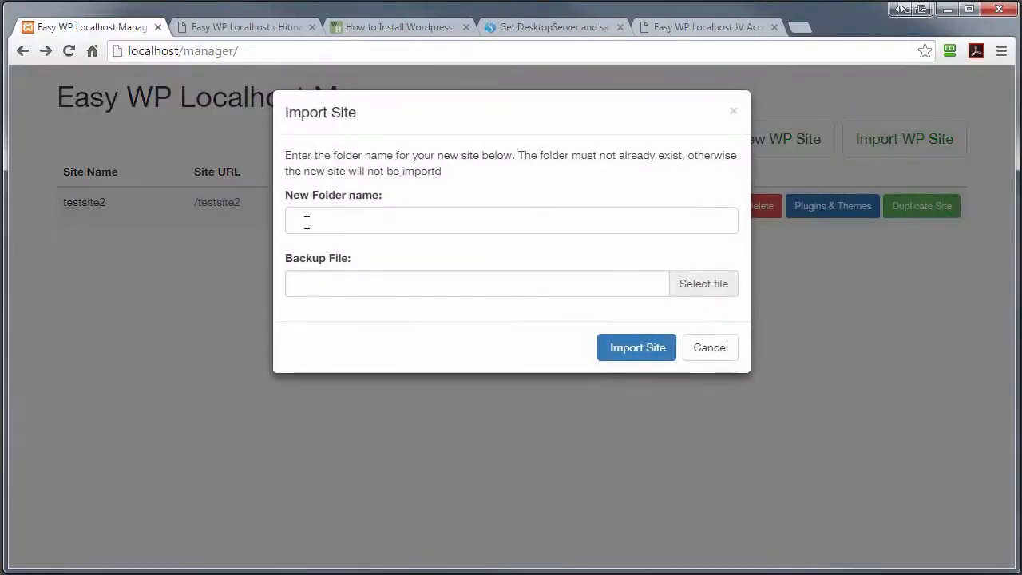
click(306, 219)
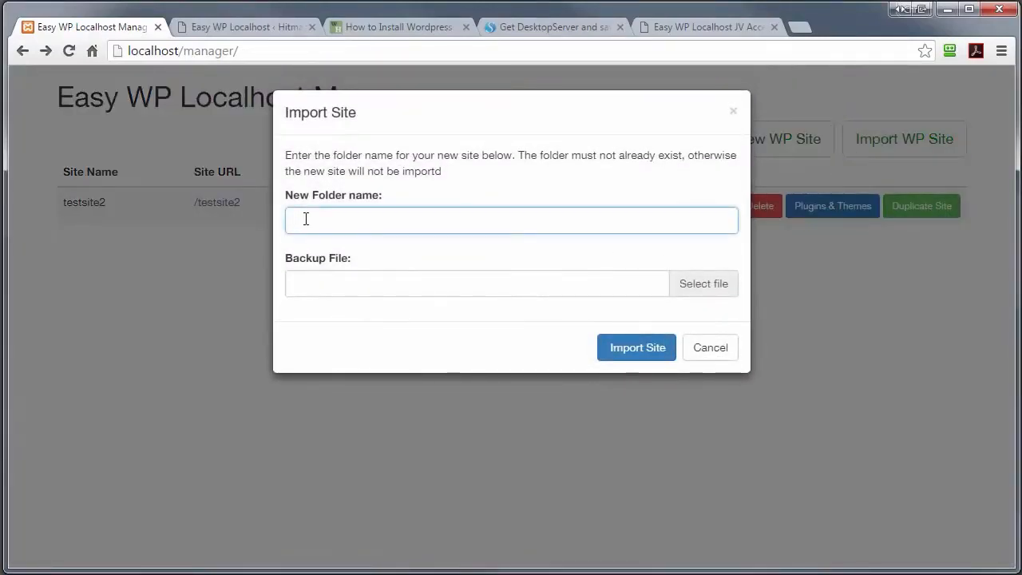
text(hitman)
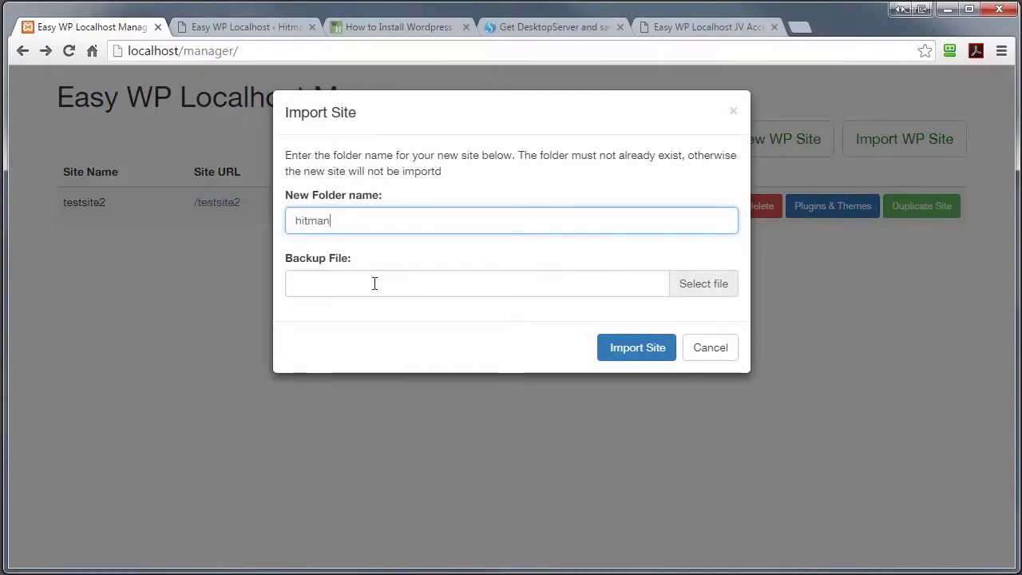
click(696, 290)
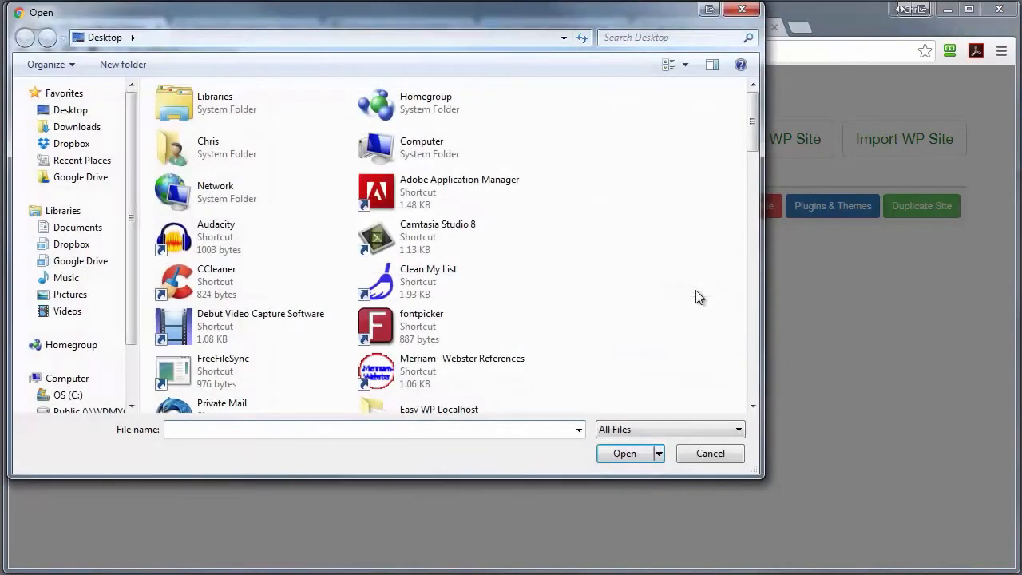
scroll(747, 160, down, 15)
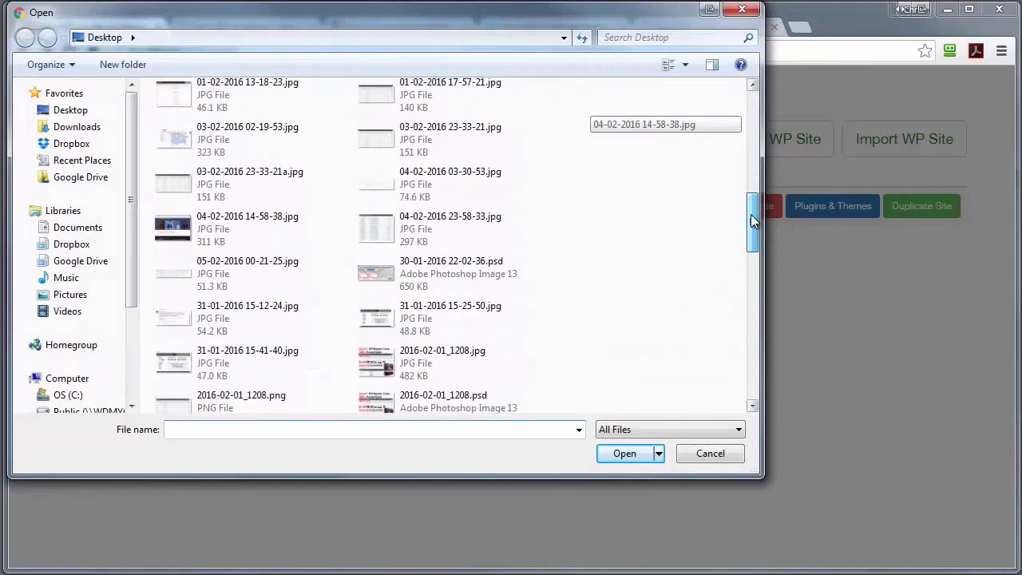
click(256, 215)
click(622, 453)
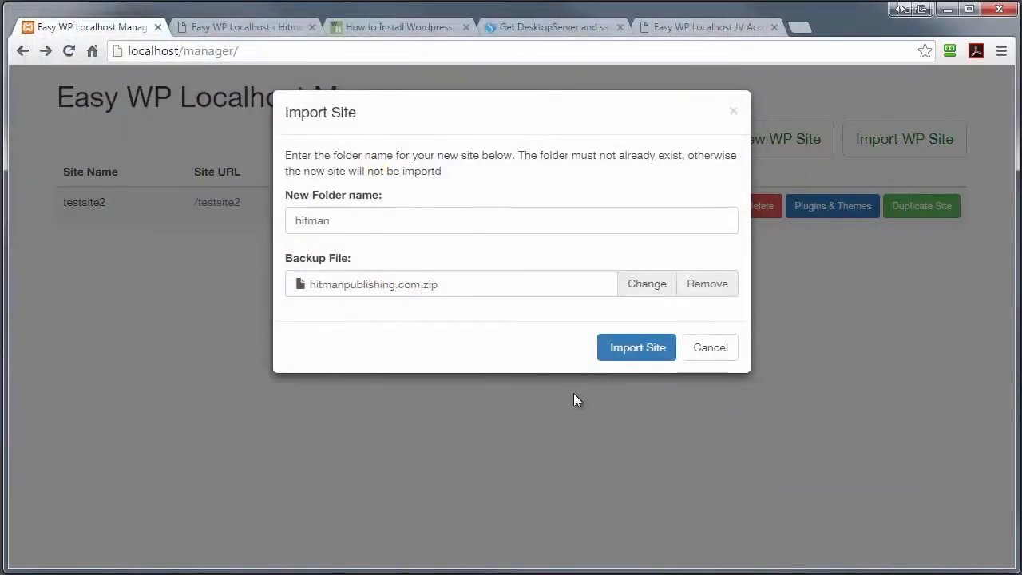
click(634, 349)
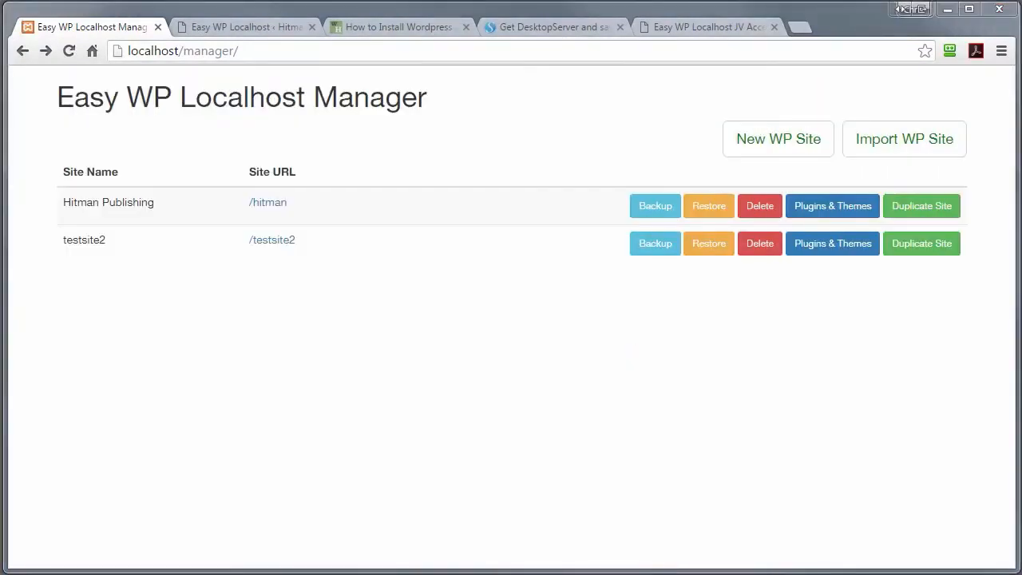
click(277, 207)
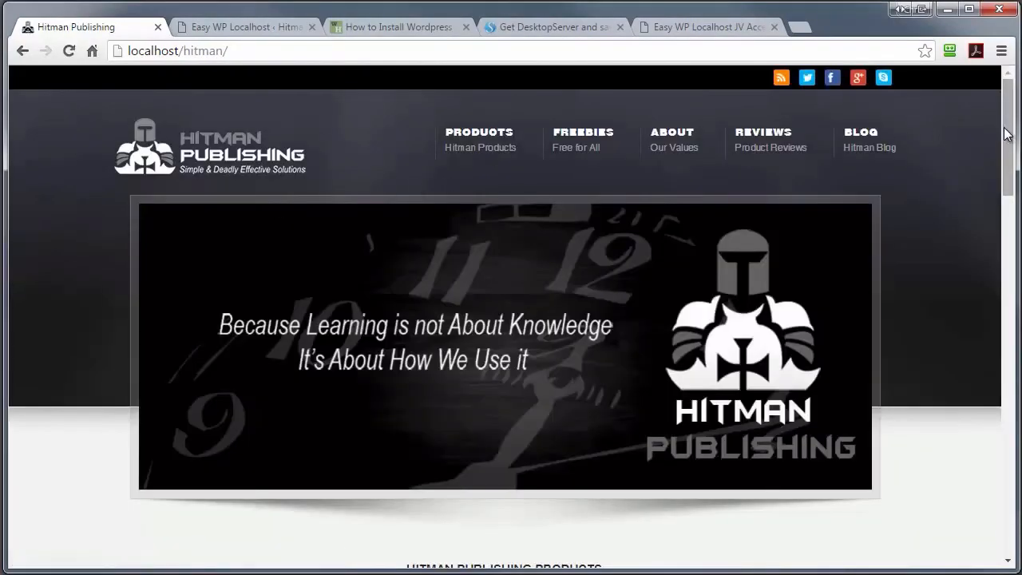
Step: Look over the local Hitman copy, then open the live Hitman Publishing front page
drag(1007, 134, 993, 103)
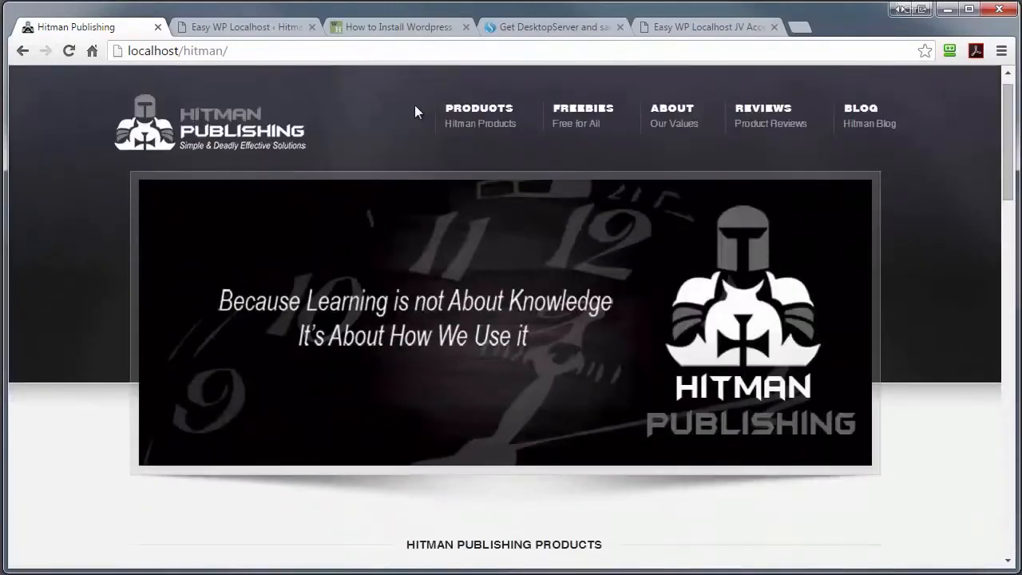
click(240, 31)
click(80, 79)
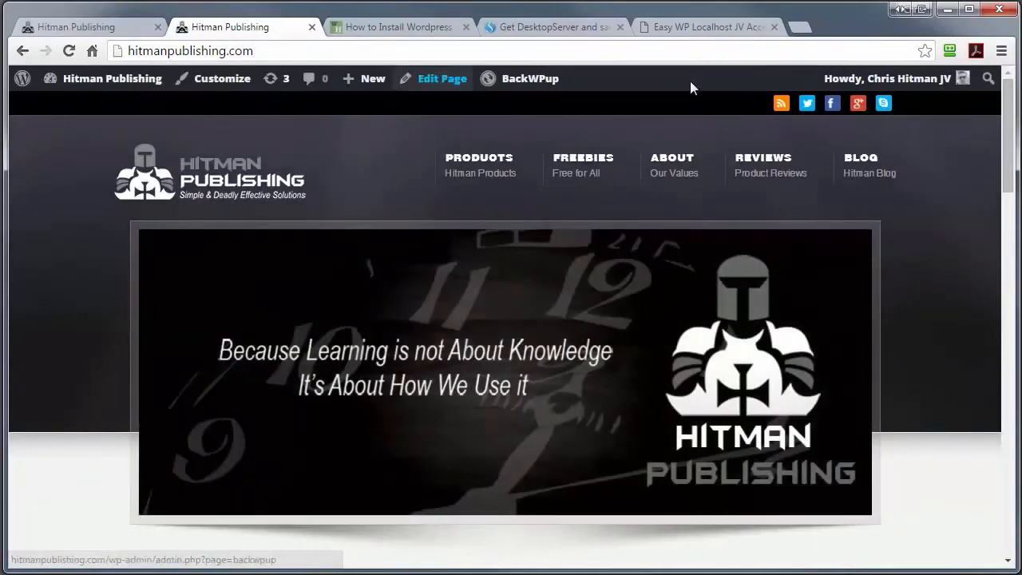
Step: Compare the live homepage with the local copy and return to the site manager list
drag(1008, 116, 1008, 92)
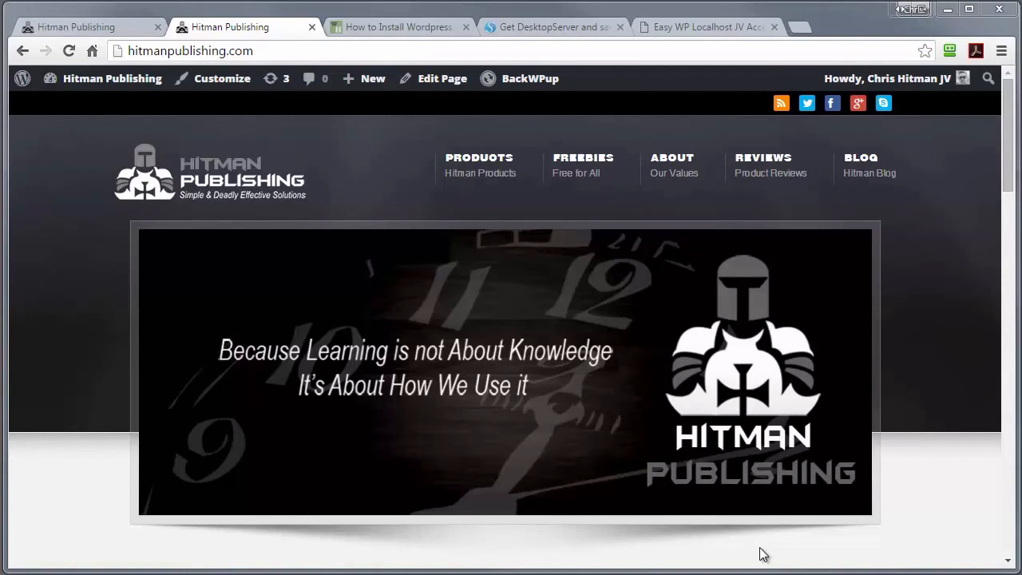
click(68, 26)
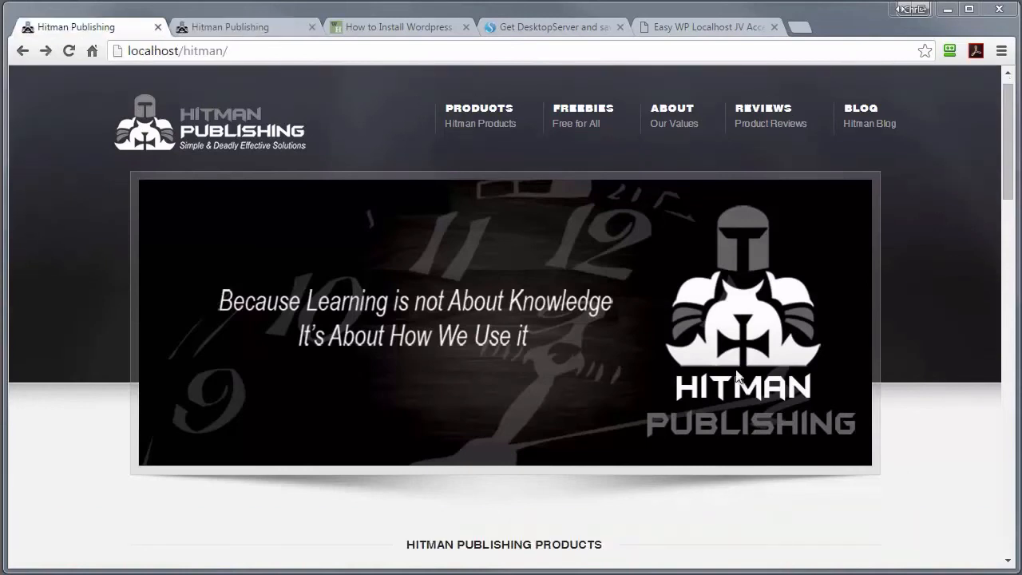
click(21, 53)
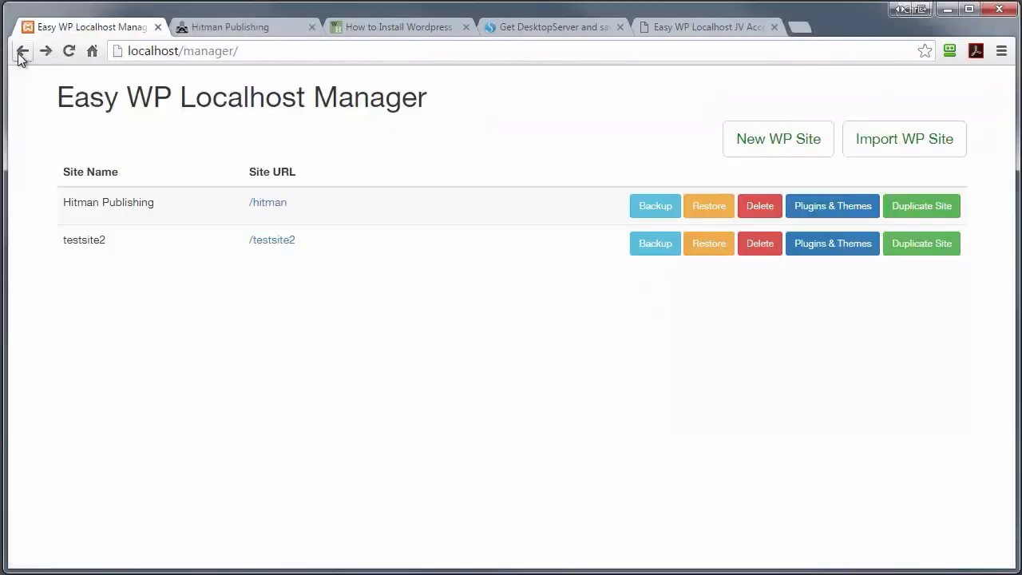
Step: Install wp-optin-boxes, wp-serverinfo, twentyten and vantage on testsite2, then open its front page
click(853, 251)
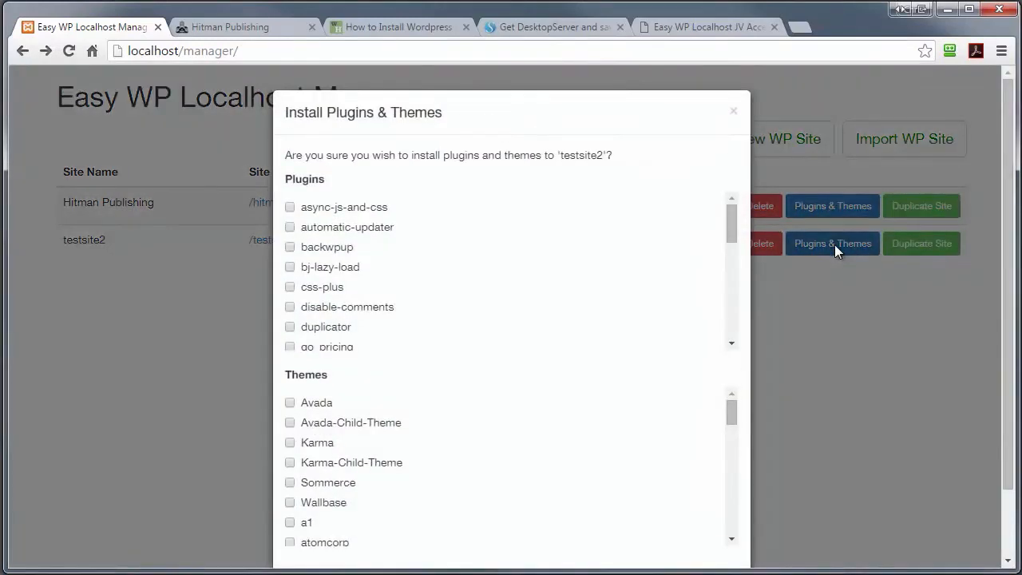
drag(734, 210, 740, 539)
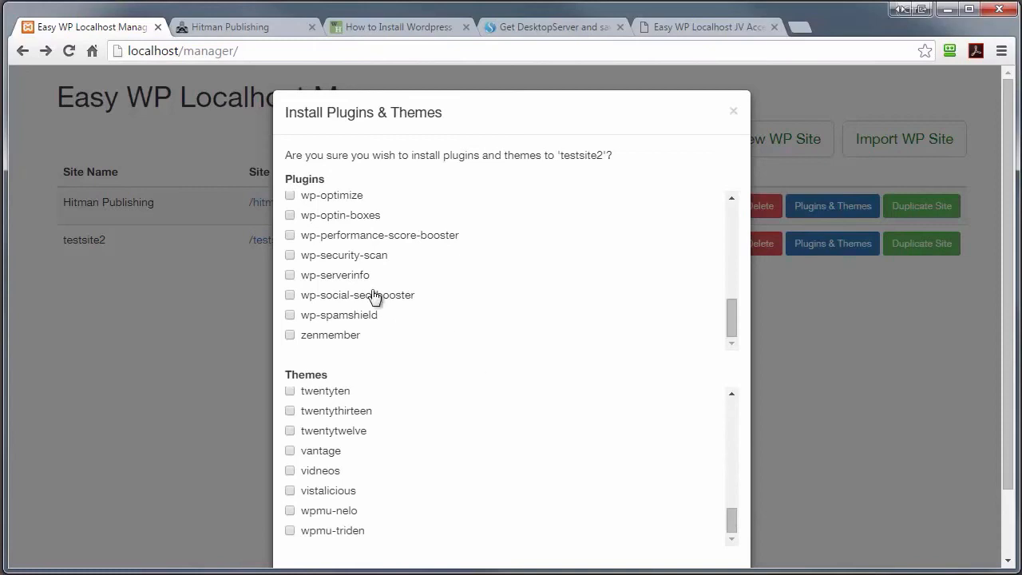
click(290, 215)
click(287, 275)
click(292, 393)
click(291, 452)
scroll(865, 325, down, 2)
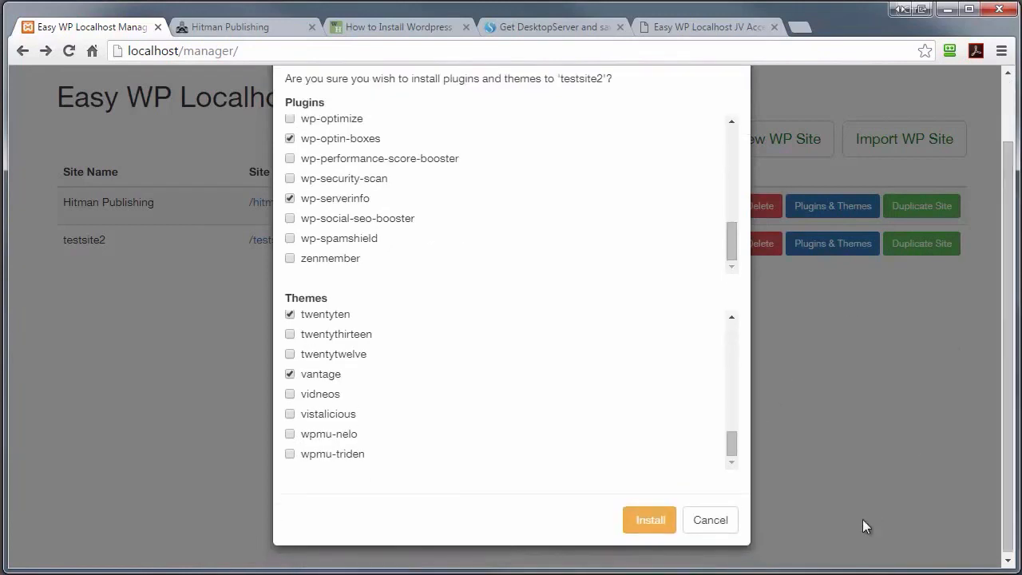
click(648, 523)
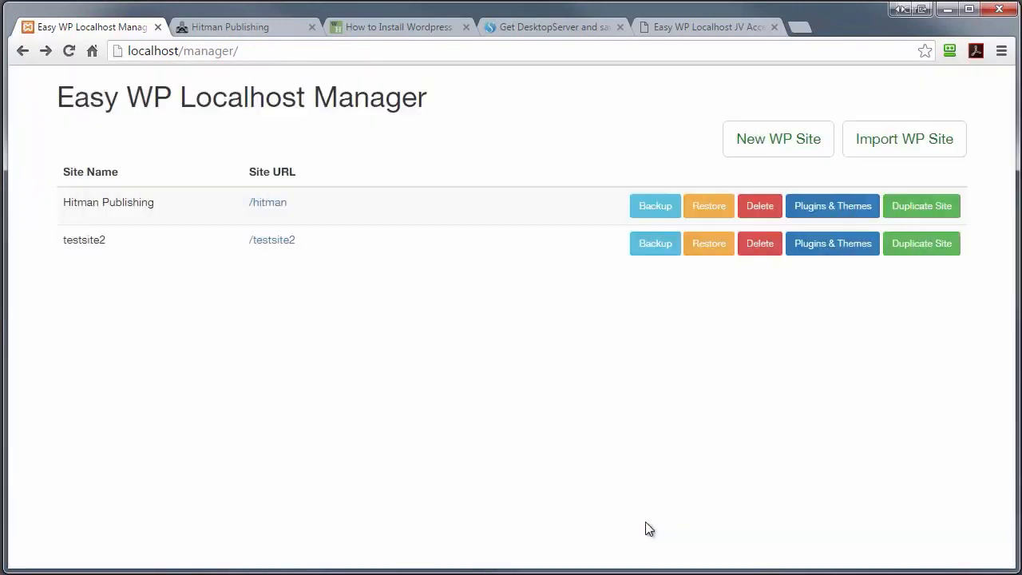
click(291, 240)
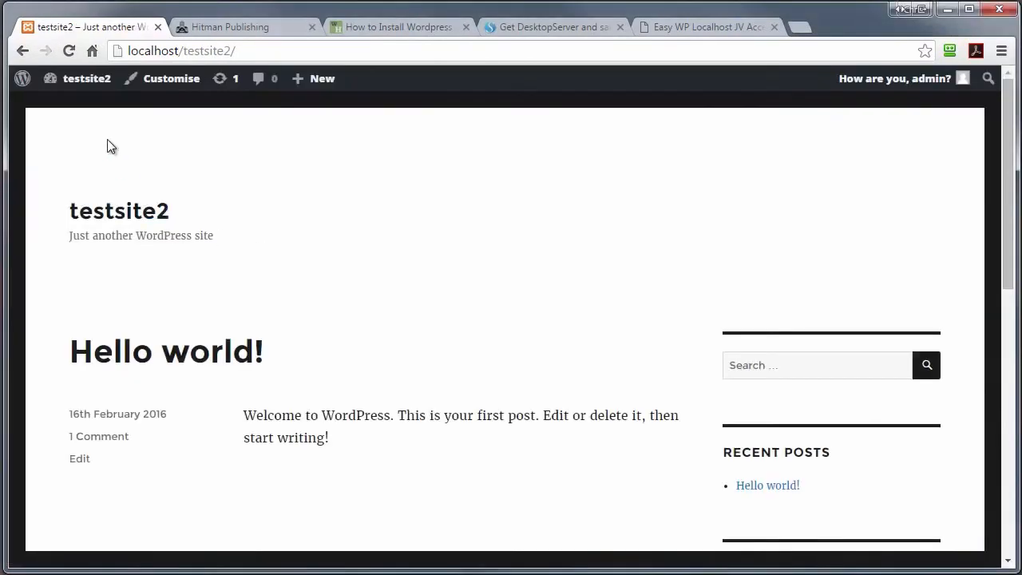
Step: Check testsite2's Plugins list for WP Optin Boxes 1.0 and WP-ServerInfo 1.61
click(98, 112)
click(56, 352)
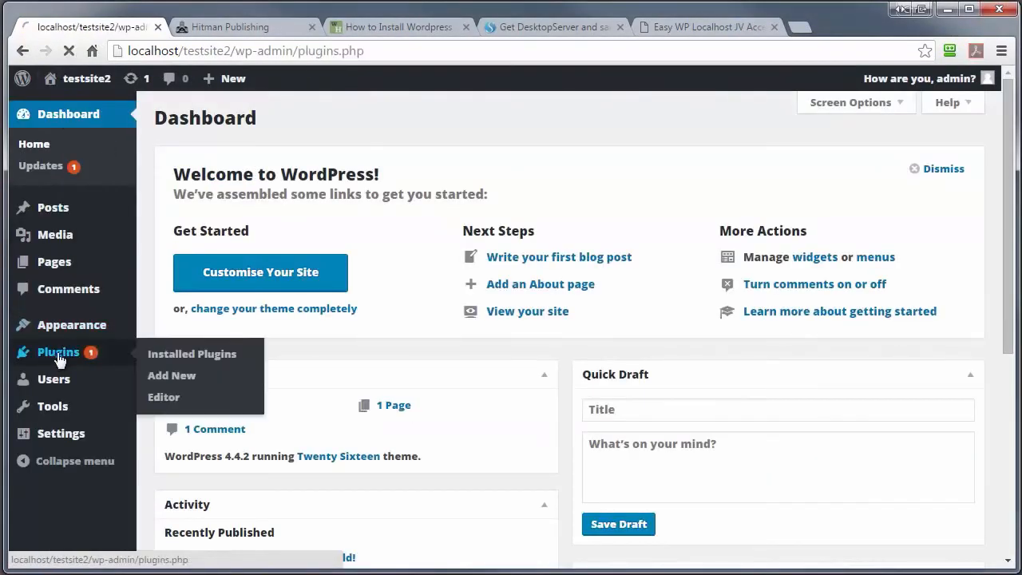
scroll(785, 341, down, 3)
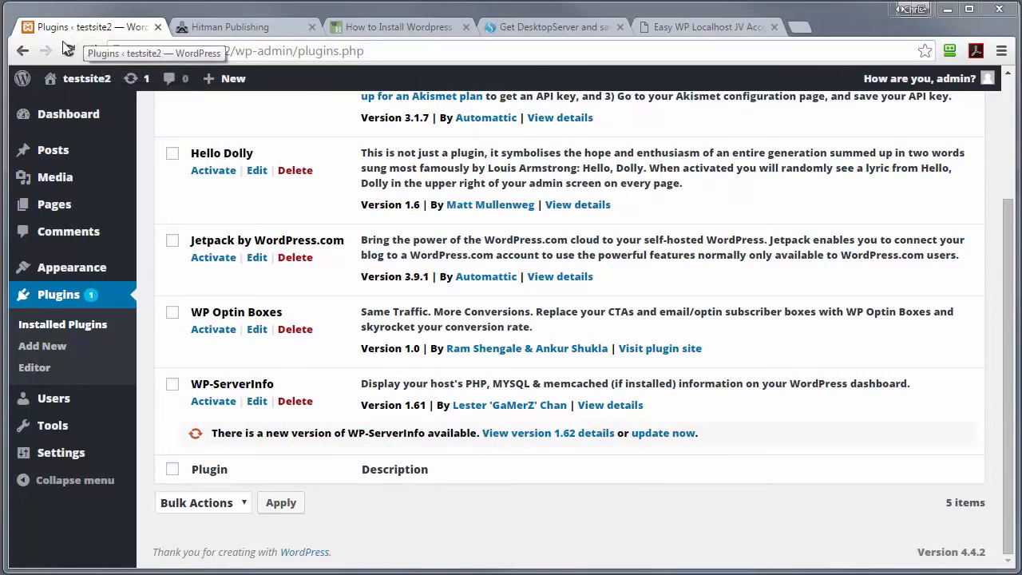
Step: Go back to the front page, then remove /testsite2/ from the address to reach the manager
click(24, 51)
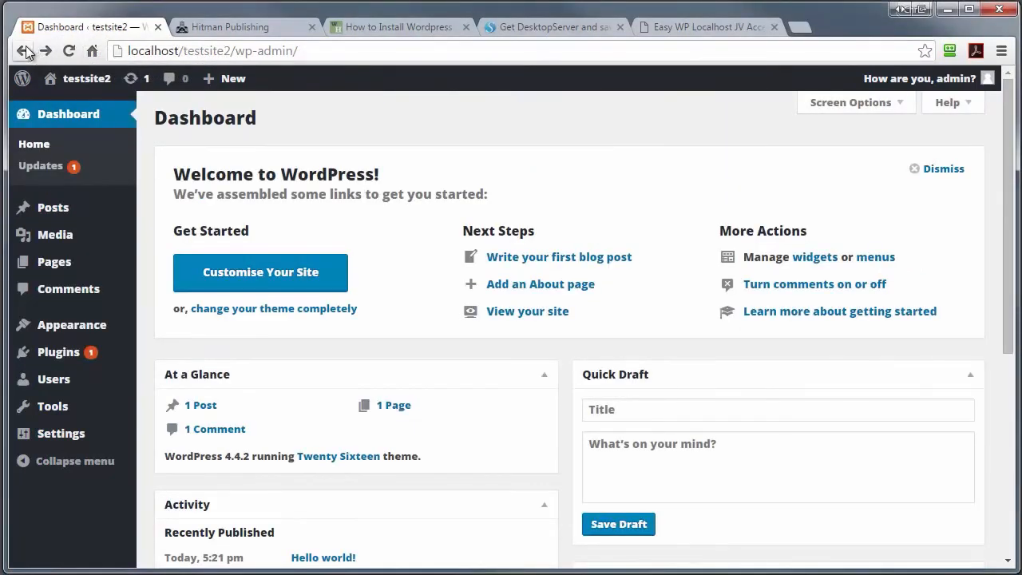
click(25, 51)
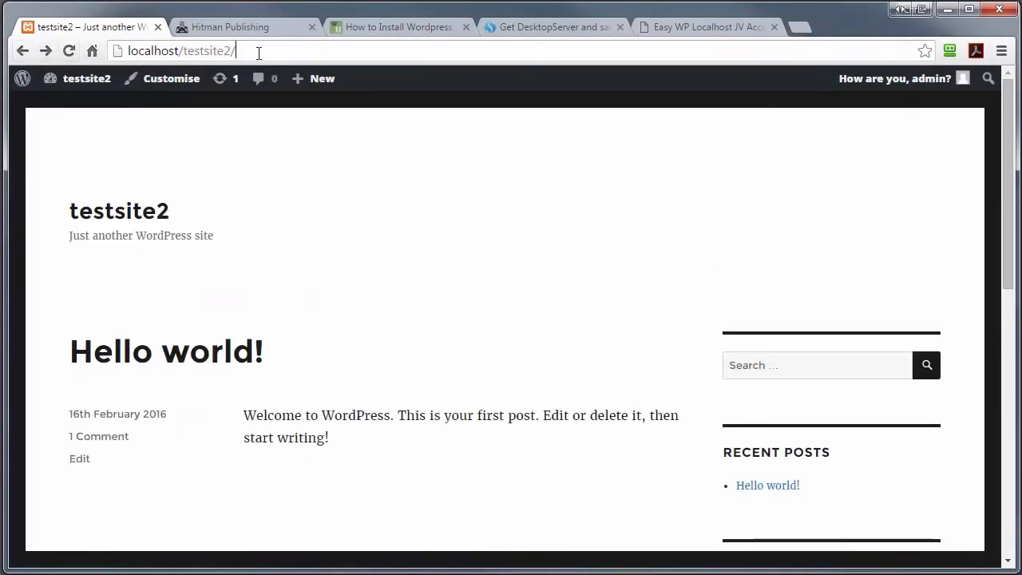
drag(259, 53, 188, 52)
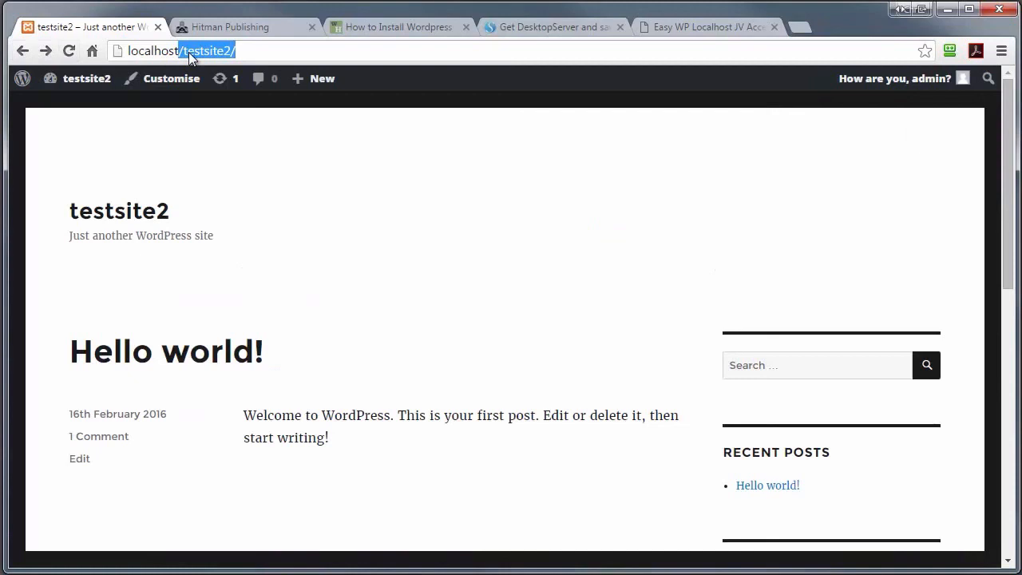
key(BackSpace)
key(Return)
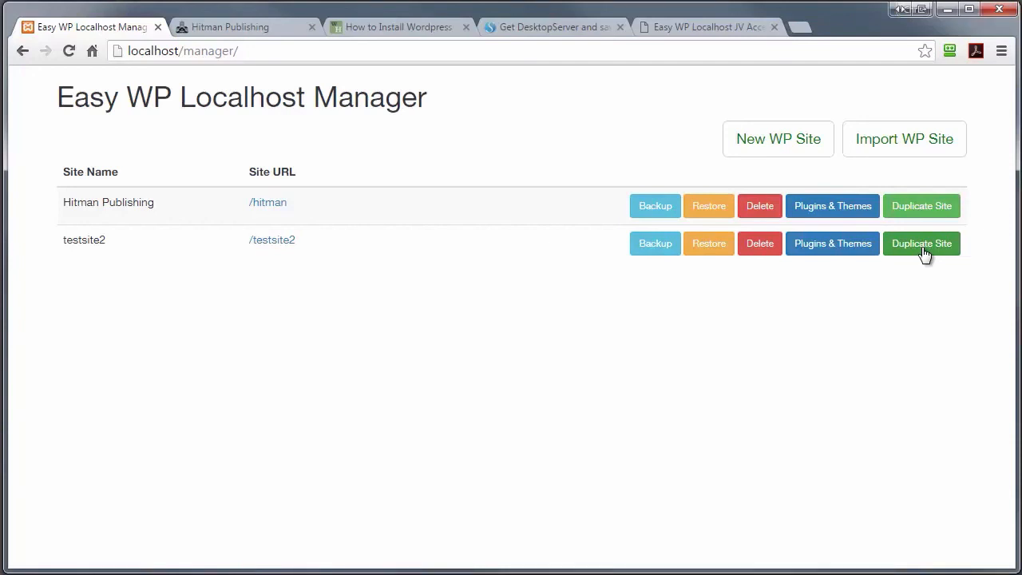
Step: Duplicate testsite2 into a new site folder named test3
click(924, 249)
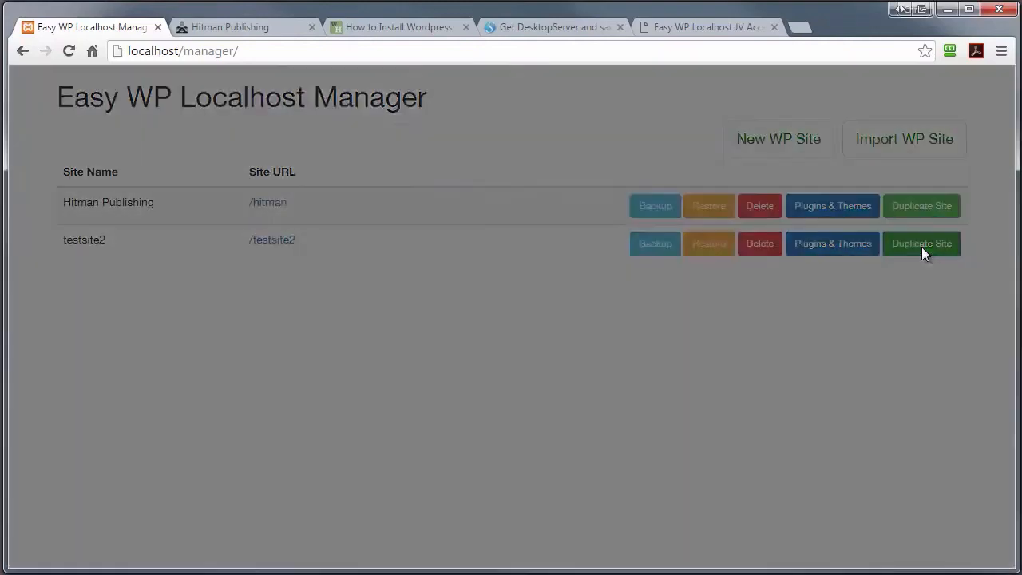
click(339, 217)
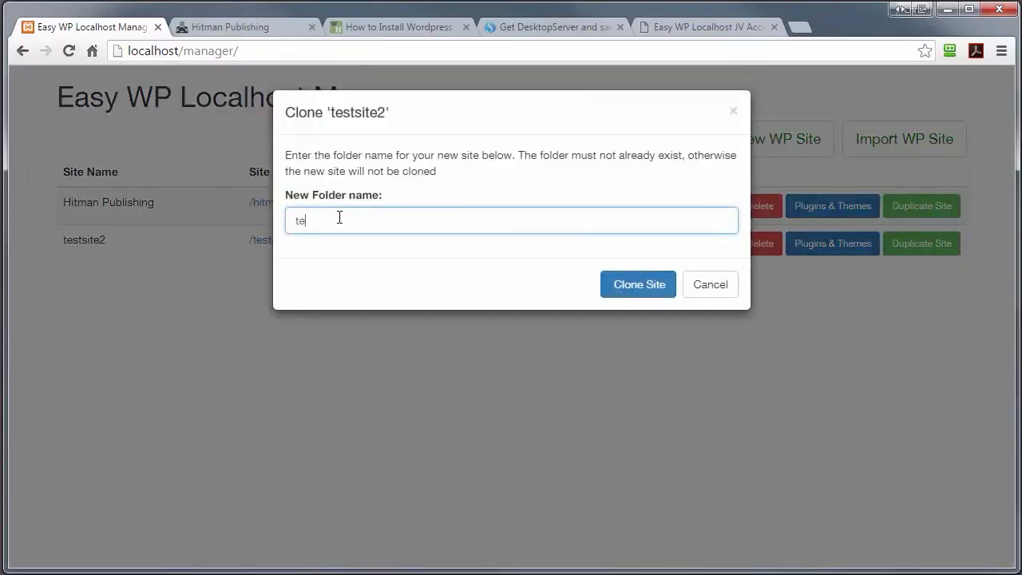
text(tesr)
key(BackSpace)
text(t3)
click(620, 285)
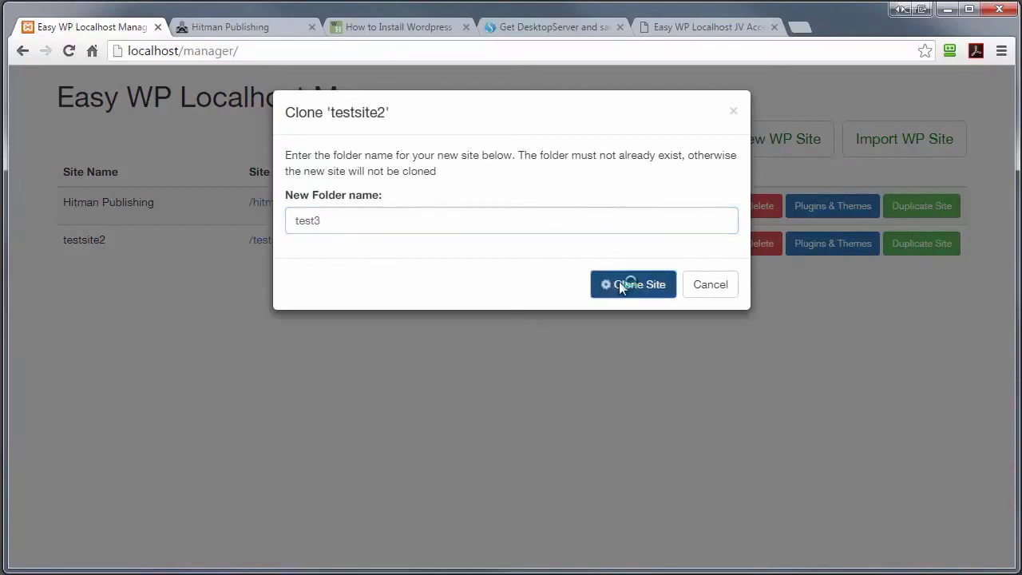